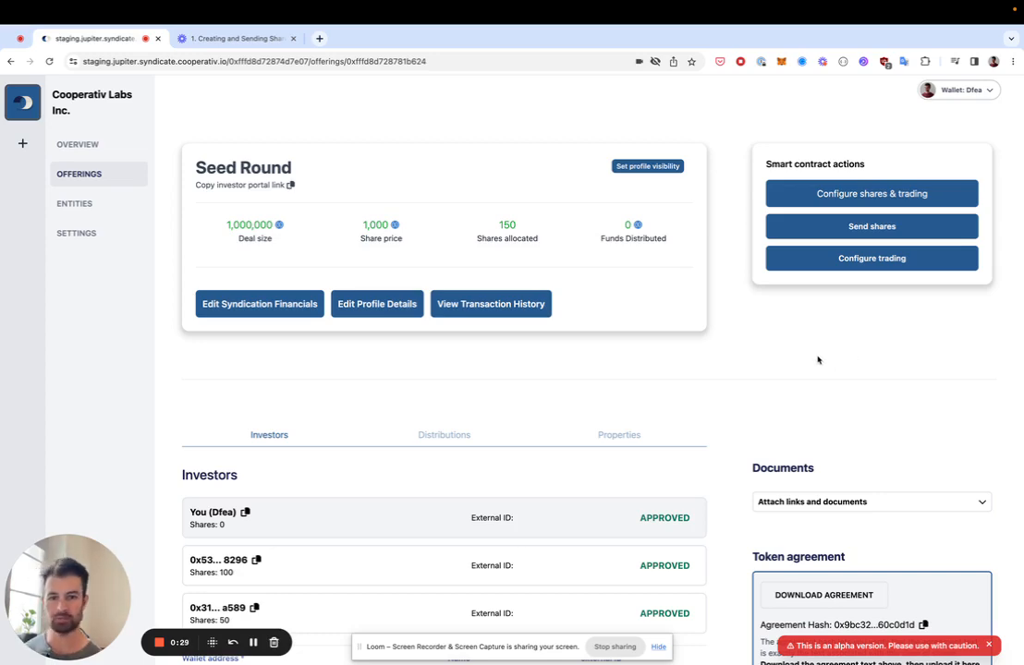
Publish the Seed Round trading contract on Sepolia with USDC* as share payment, confirm the wallet transactions, and close the smart contract settings
{"action": "scroll", "coordinate": [800, 360], "scroll_direction": "down", "scroll_amount": 2}
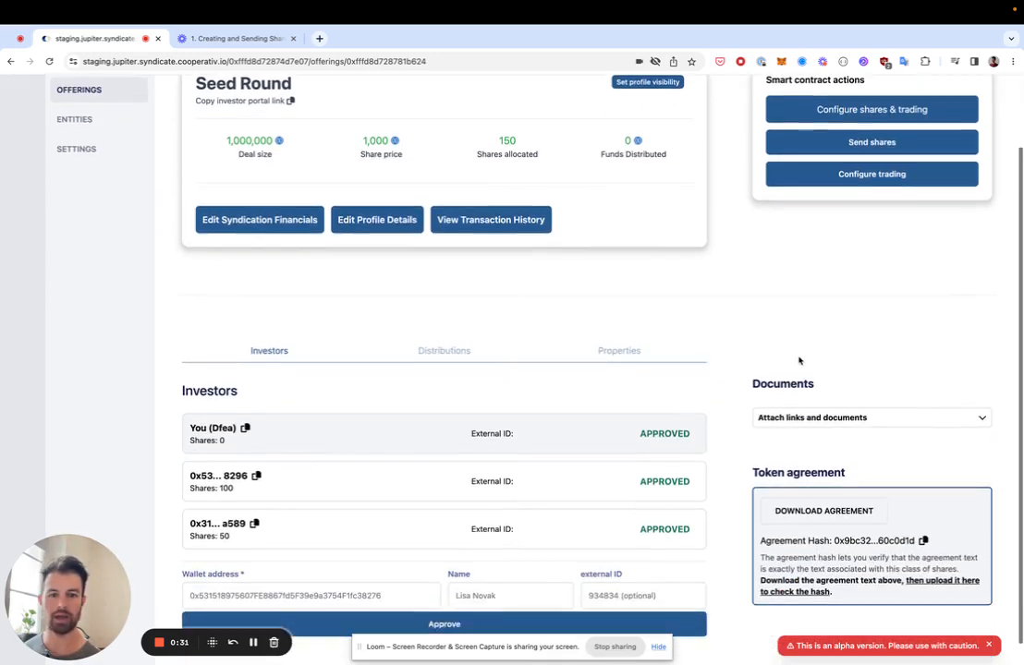
{"action": "scroll", "coordinate": [799, 347], "scroll_direction": "up", "scroll_amount": 2}
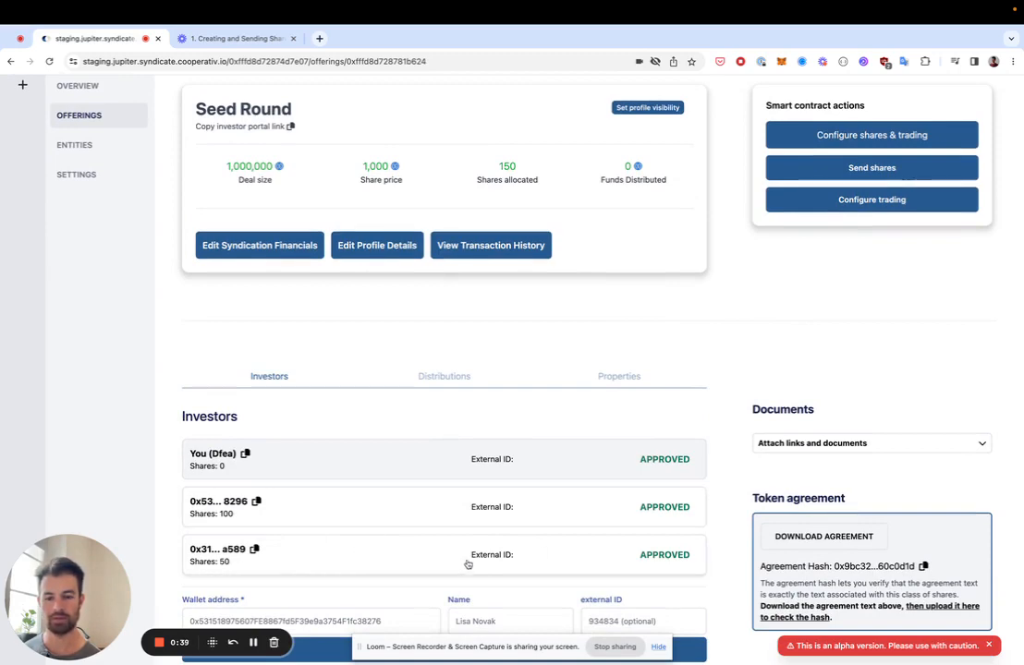
{"action": "scroll", "coordinate": [467, 563], "scroll_direction": "down", "scroll_amount": 1}
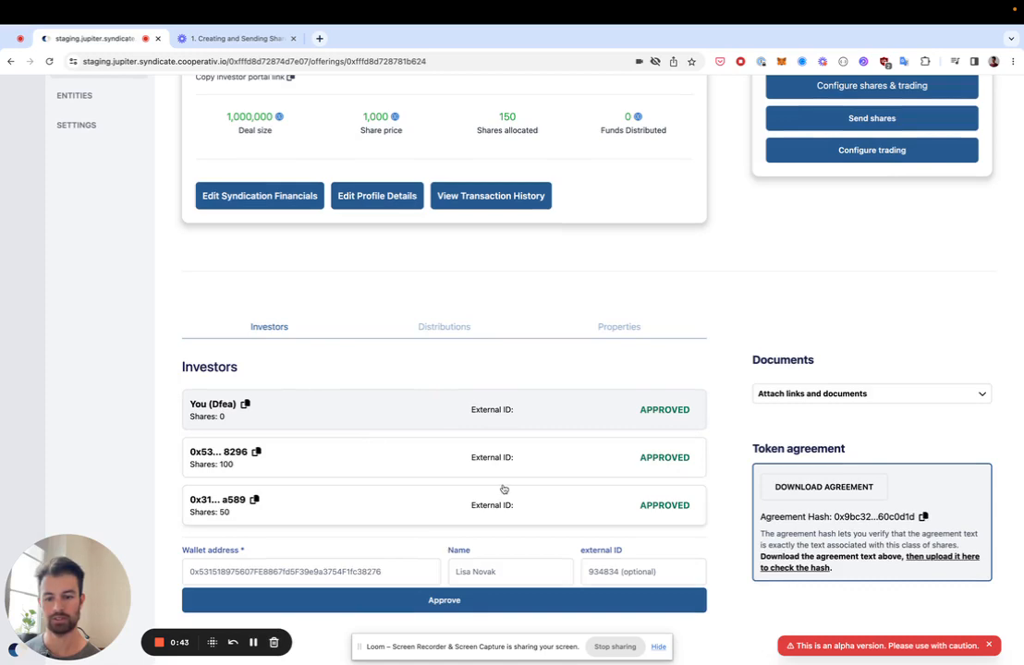
{"action": "scroll", "coordinate": [504, 488], "scroll_direction": "up", "scroll_amount": 2}
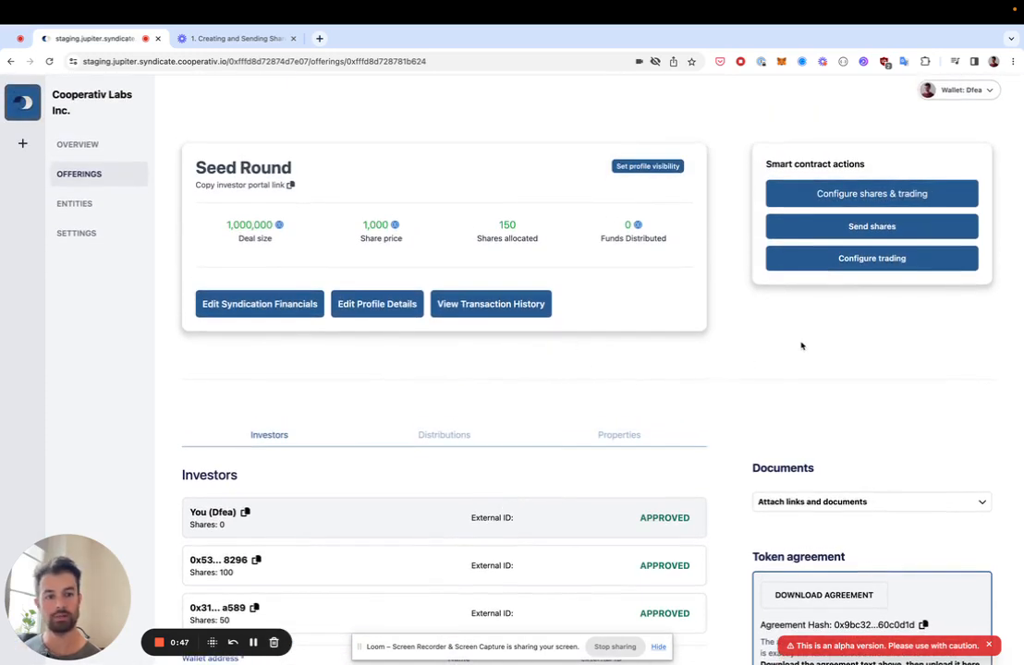
{"action": "left_click", "coordinate": [825, 196]}
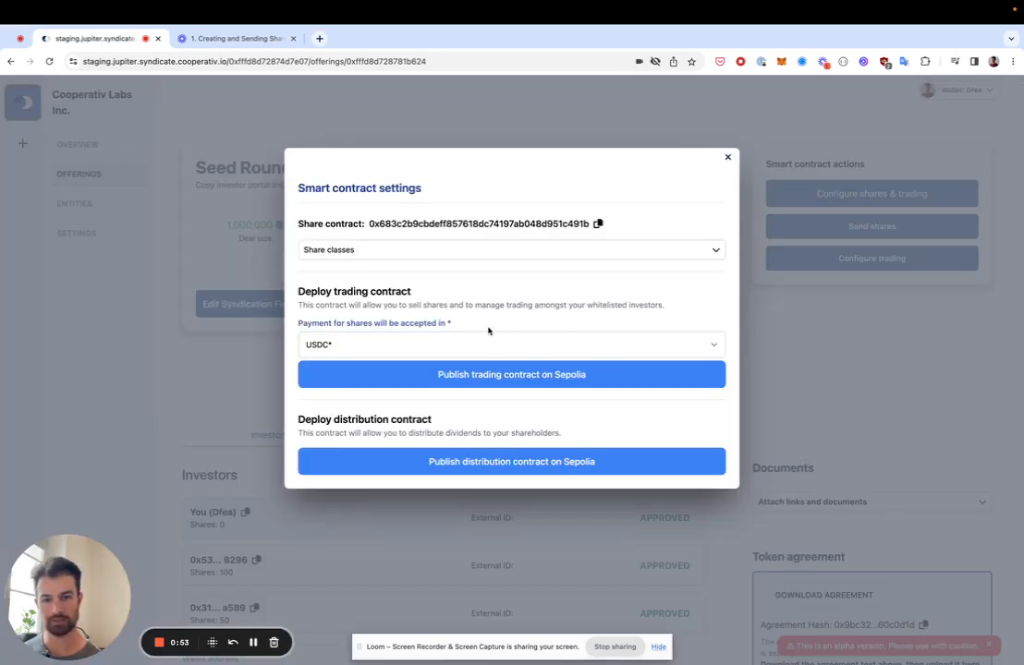
{"action": "left_click", "coordinate": [360, 347]}
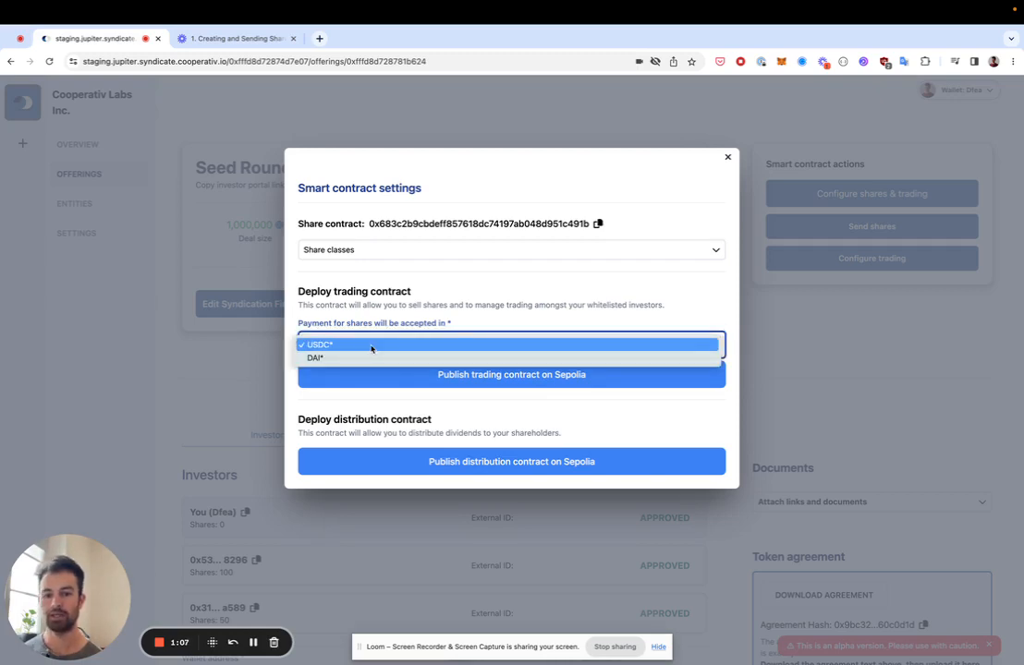
{"action": "left_click", "coordinate": [425, 326]}
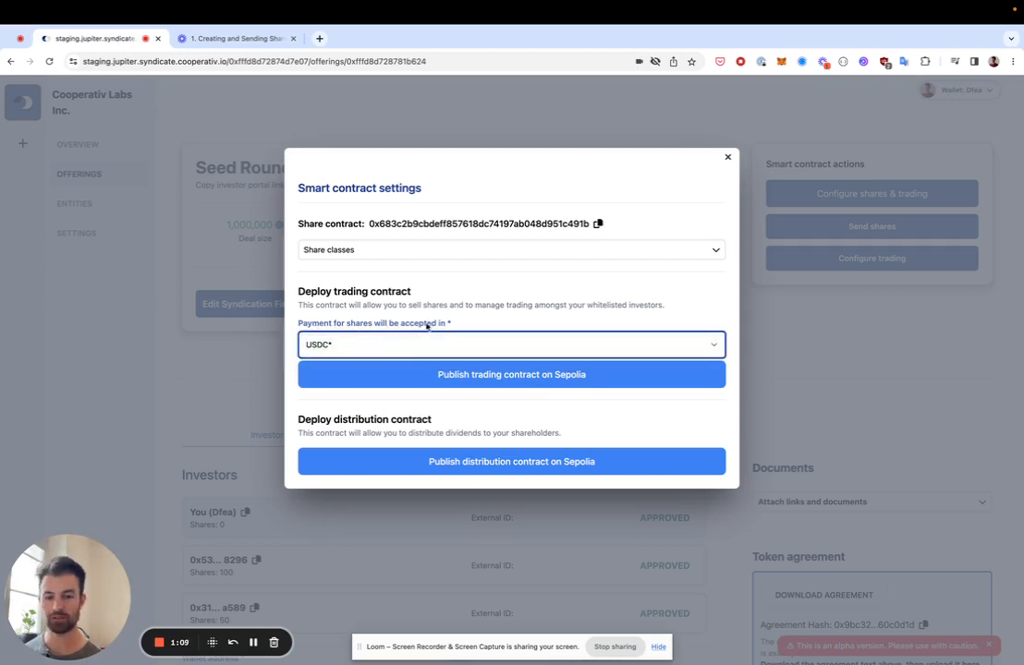
{"action": "left_click", "coordinate": [473, 379]}
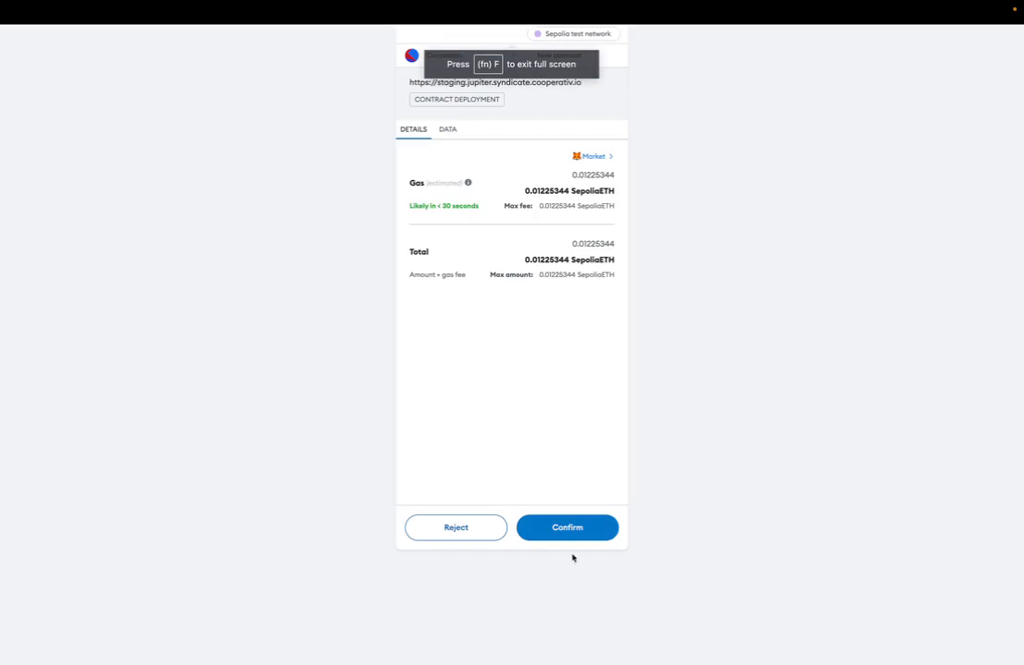
{"action": "left_click", "coordinate": [573, 535]}
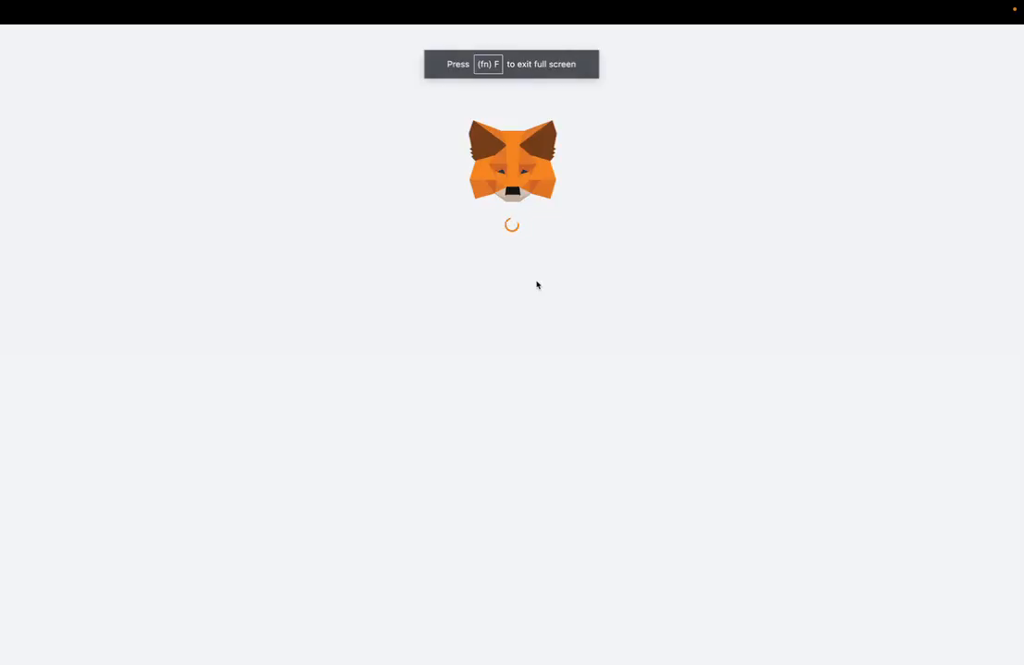
{"action": "left_click", "coordinate": [577, 534]}
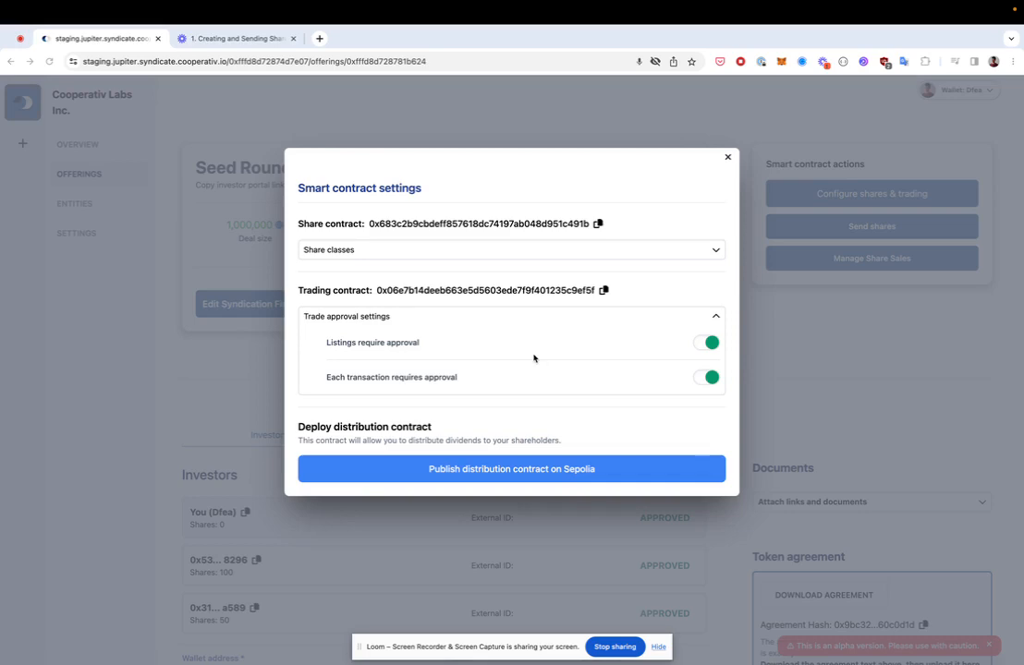
{"action": "left_click", "coordinate": [727, 157]}
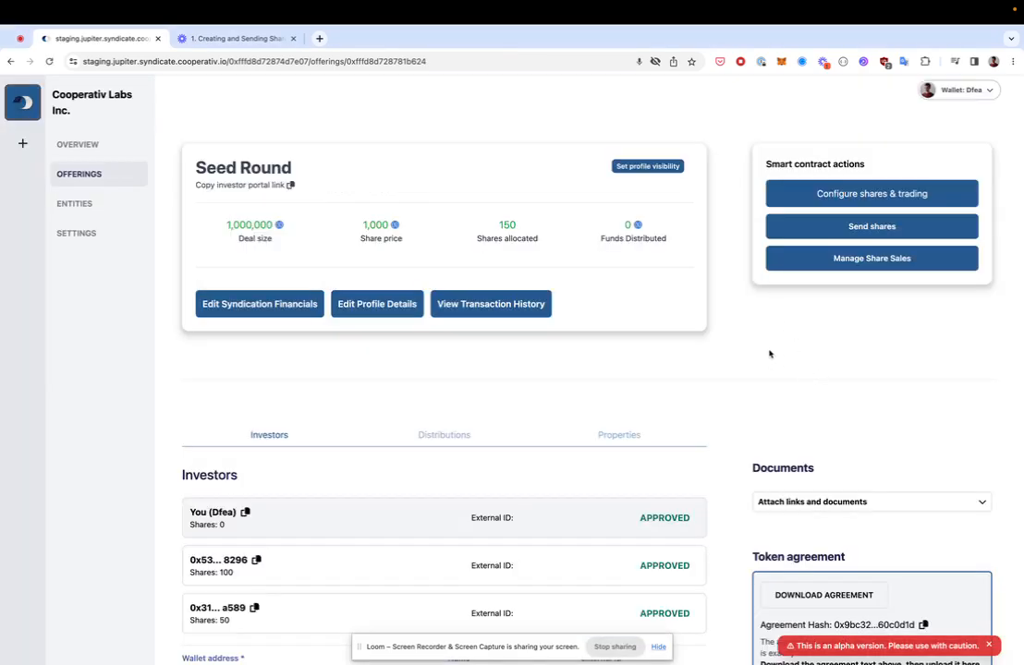
Switch to the two investors' browser windows and reload the Seed Round portal page in each
{"action": "scroll", "coordinate": [770, 352], "scroll_direction": "down", "scroll_amount": 2}
{"action": "scroll", "coordinate": [769, 354], "scroll_direction": "up", "scroll_amount": 2}
{"action": "key", "text": "ctrl+Right"}
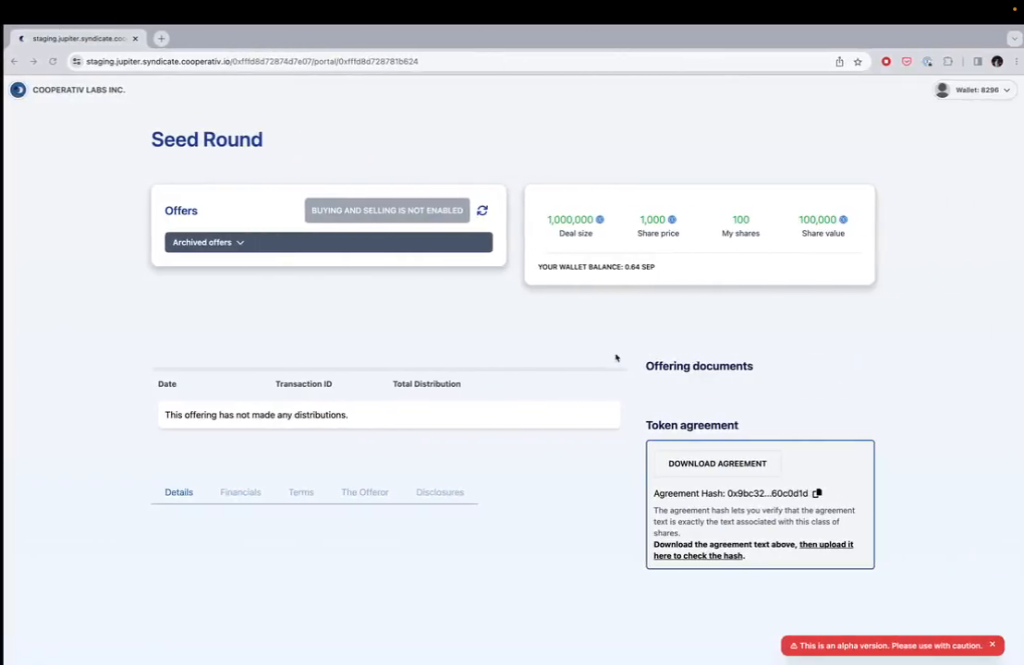
{"action": "left_click", "coordinate": [396, 63]}
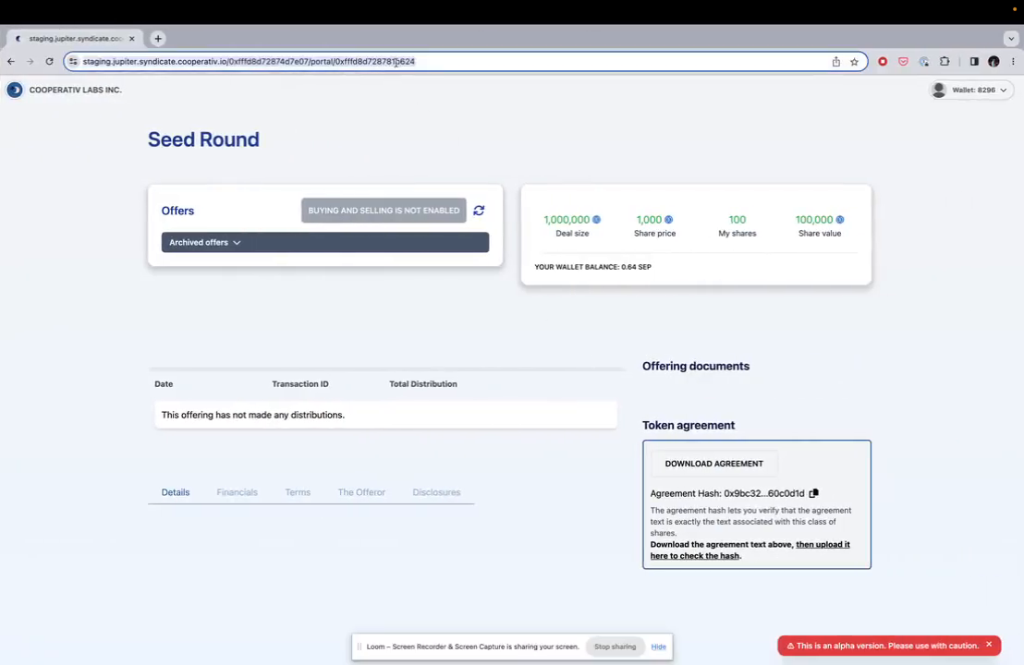
{"action": "left_click", "coordinate": [368, 215]}
{"action": "key", "text": "ctrl+Right"}
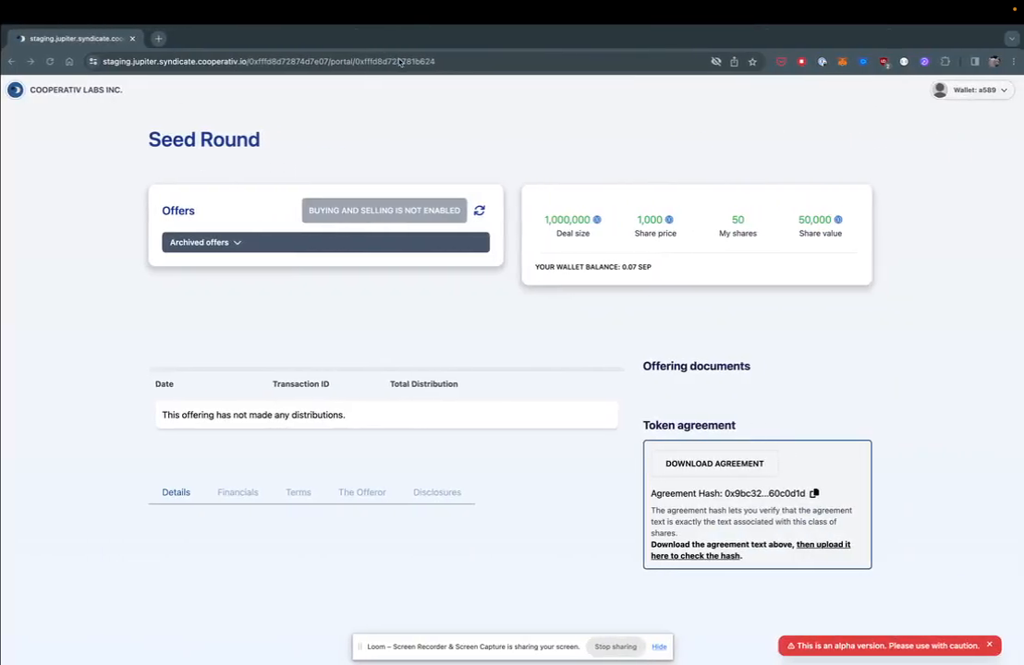
{"action": "left_click", "coordinate": [398, 62]}
{"action": "key", "text": "Return"}
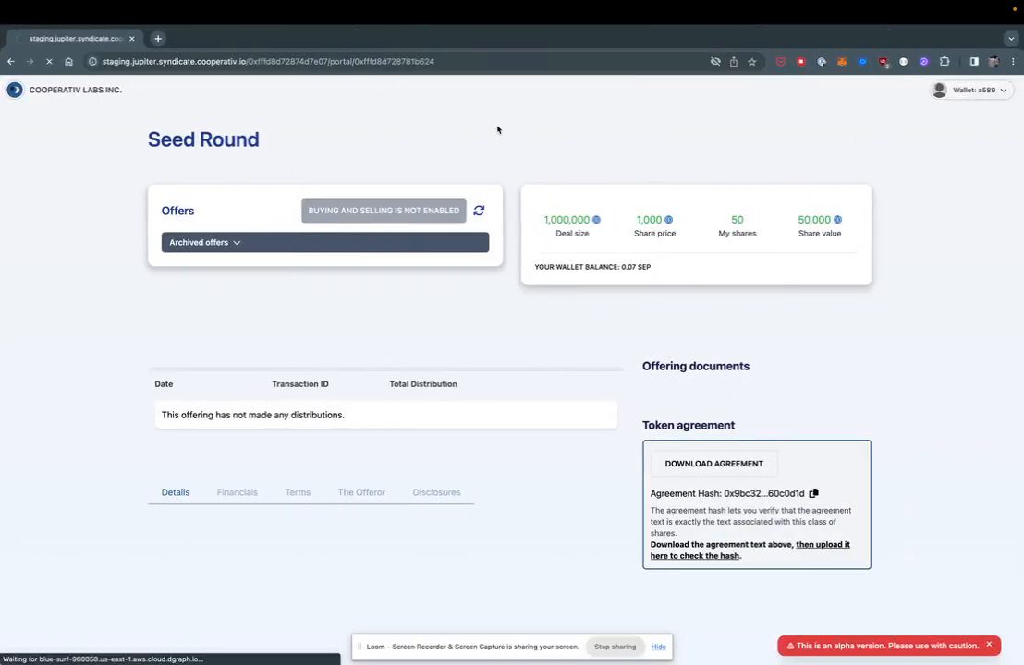
Compare the share holdings and USDC* wallet balances in both investors' Seed Round portals
{"action": "key", "text": "ctrl+Right"}
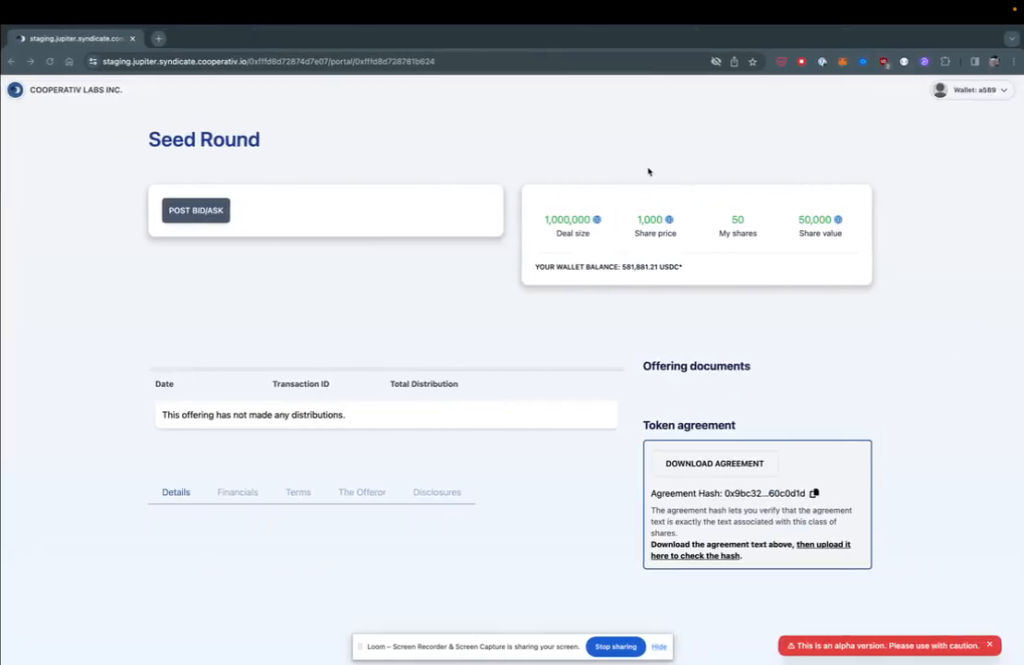
{"action": "key", "text": "ctrl+Left"}
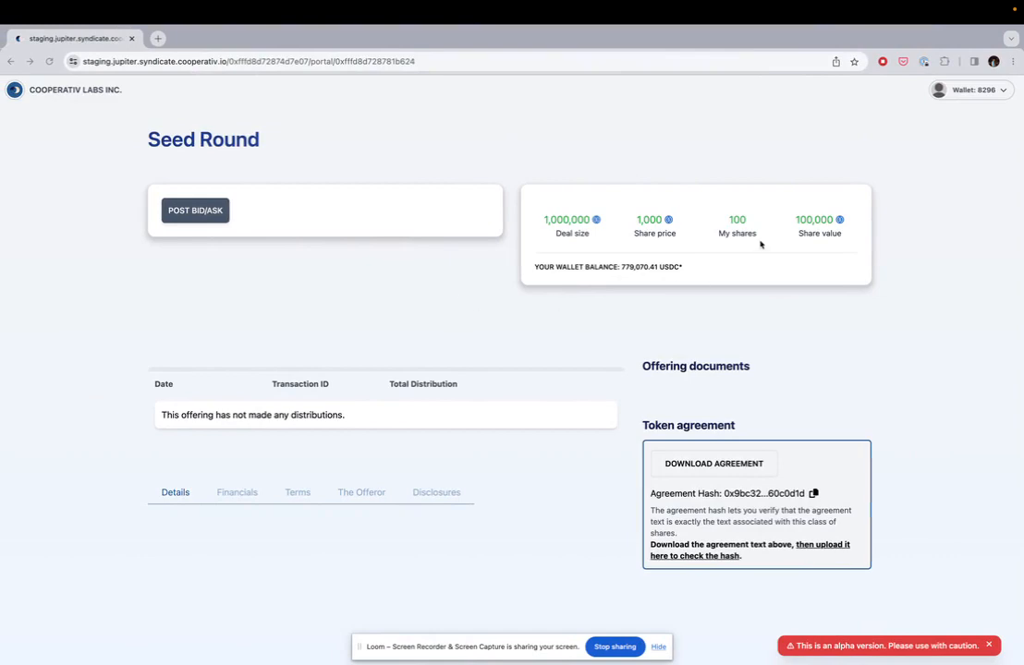
{"action": "key", "text": "ctrl+Right"}
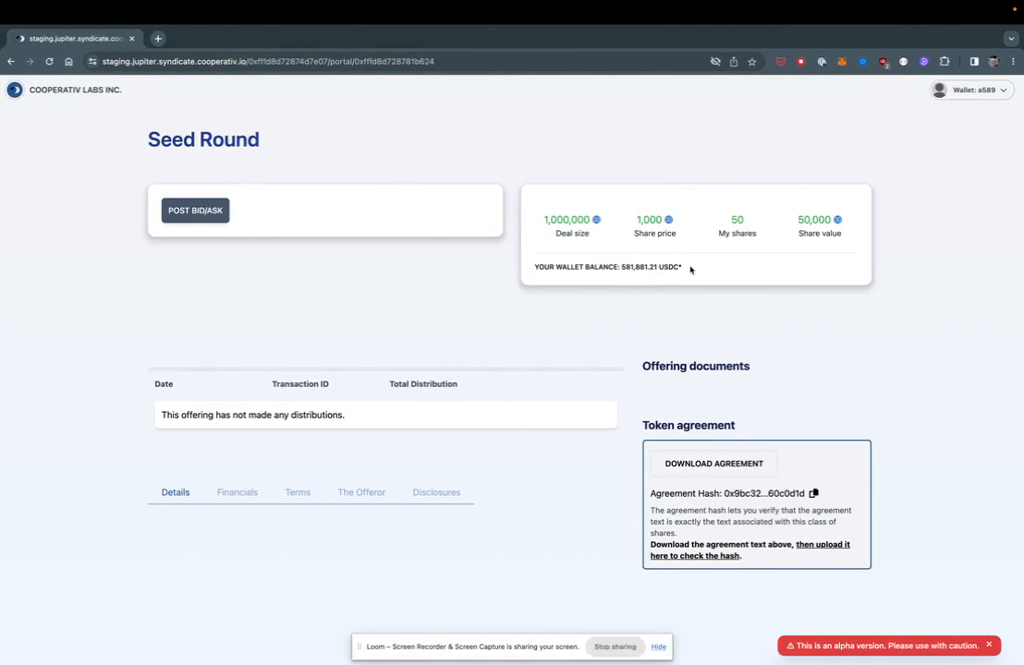
{"action": "left_click_drag", "start_coordinate": [690, 267], "coordinate": [623, 267]}
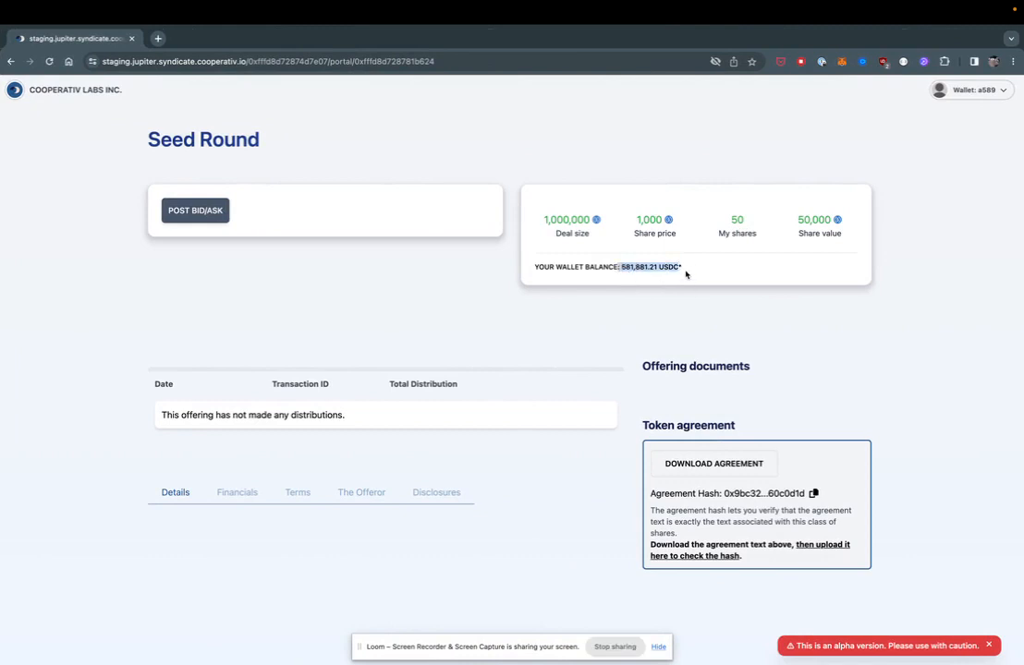
{"action": "left_click_drag", "start_coordinate": [684, 271], "coordinate": [622, 267]}
{"action": "left_click", "coordinate": [655, 293]}
In the portal of the investor holding 50 shares, prepare a sell offer for 20 shares at 1002 USDC* per share
{"action": "key", "text": "ctrl+Right"}
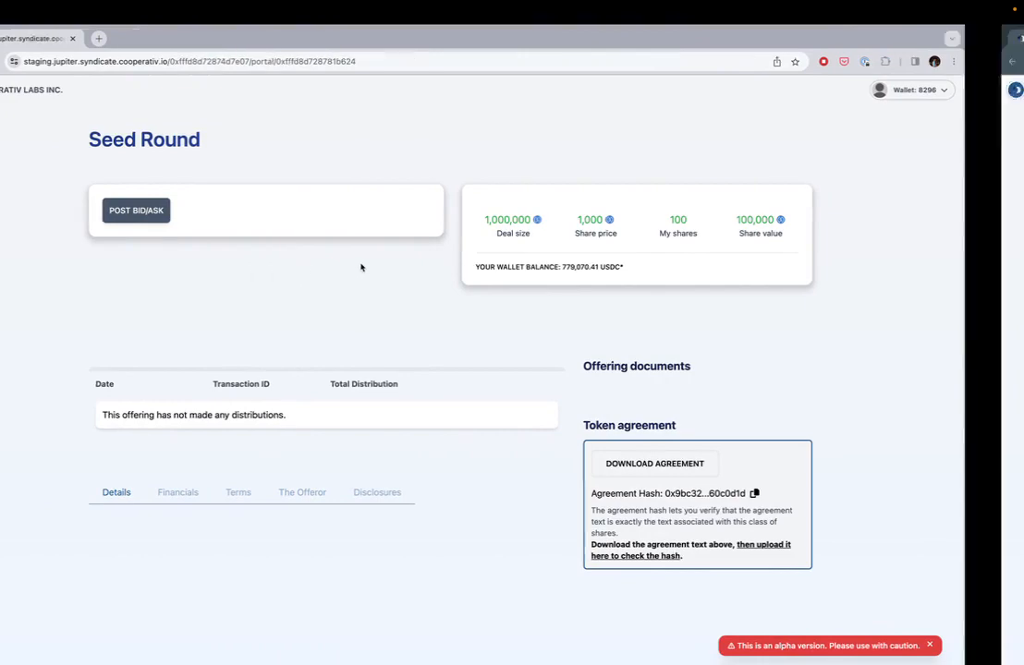
{"action": "key", "text": "ctrl+Right"}
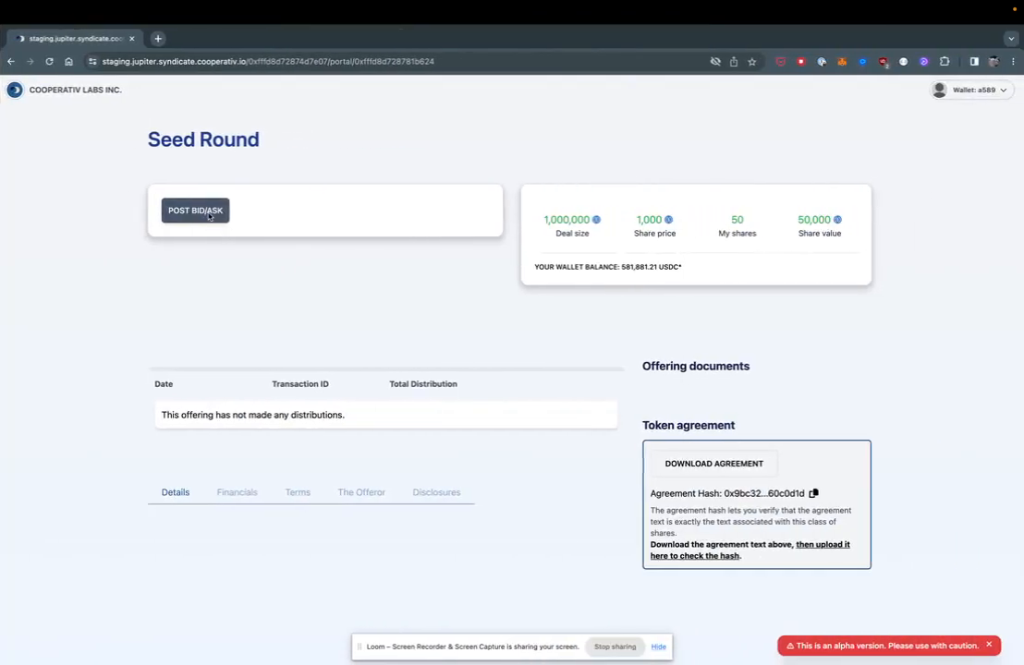
{"action": "left_click", "coordinate": [210, 218]}
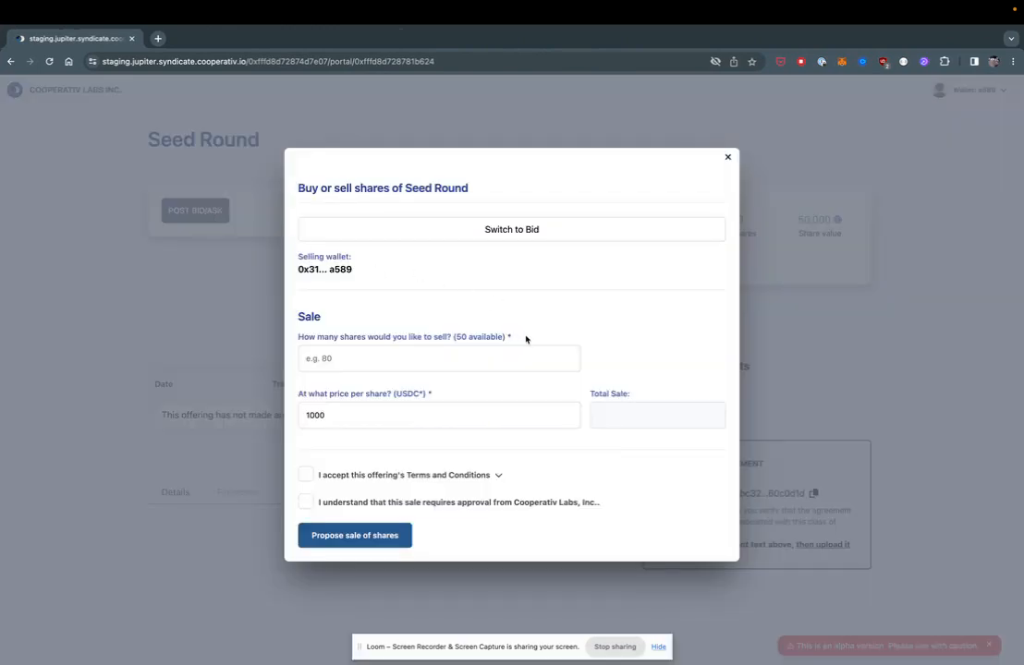
{"action": "left_click", "coordinate": [399, 363]}
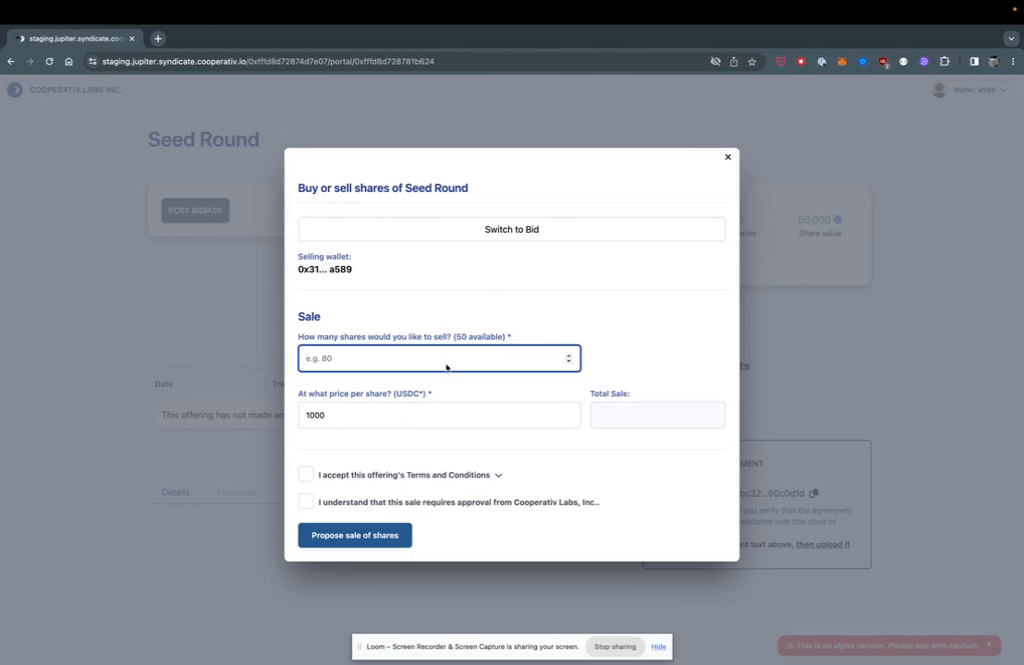
{"action": "type", "text": "20"}
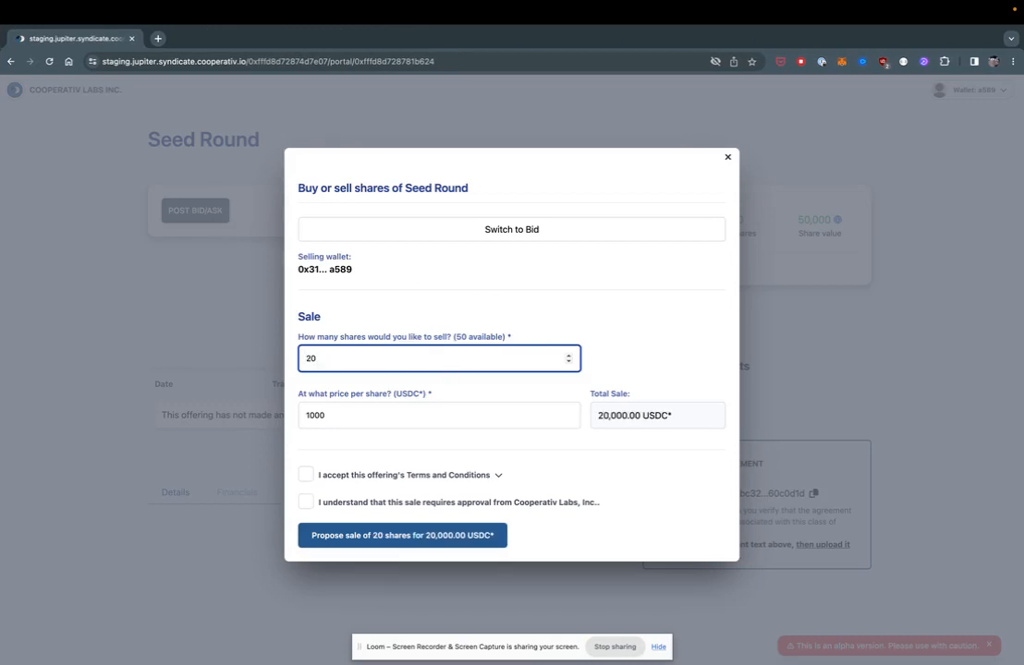
{"action": "left_click", "coordinate": [360, 419]}
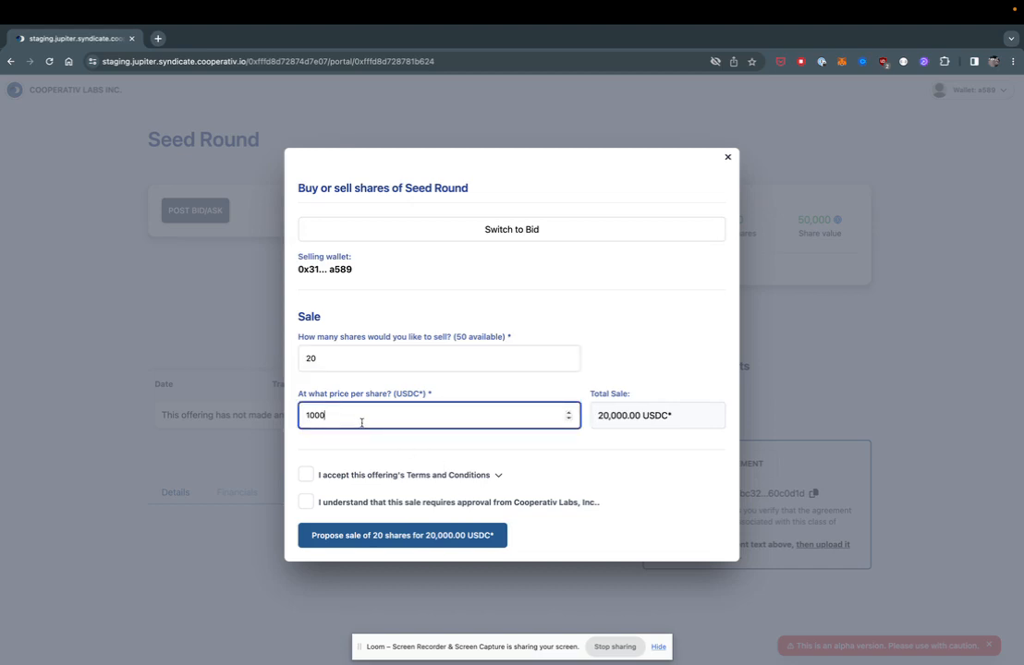
{"action": "key", "text": "BackSpace"}
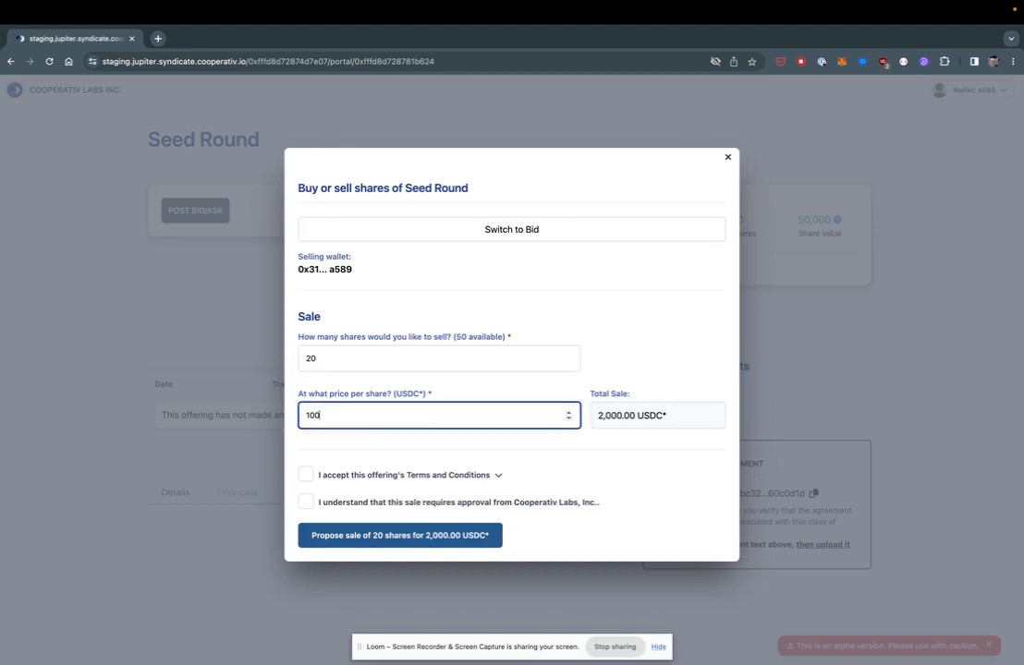
{"action": "type", "text": "2"}
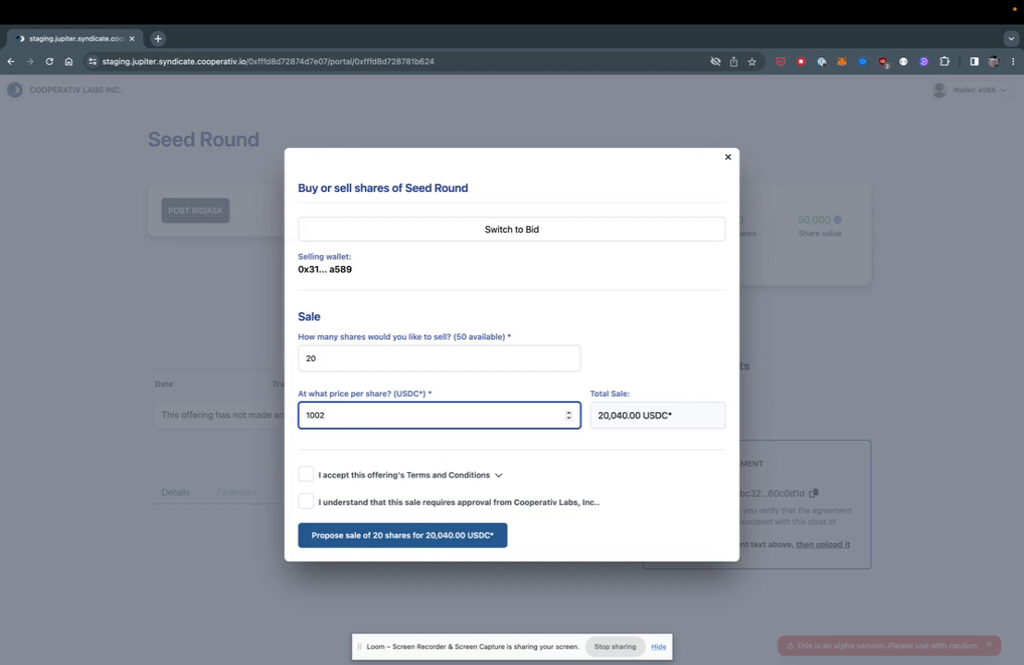
Accept the Terms and Conditions and the company approval requirement, review the terms text, and propose the share sale with wallet confirmation
{"action": "left_click", "coordinate": [306, 475]}
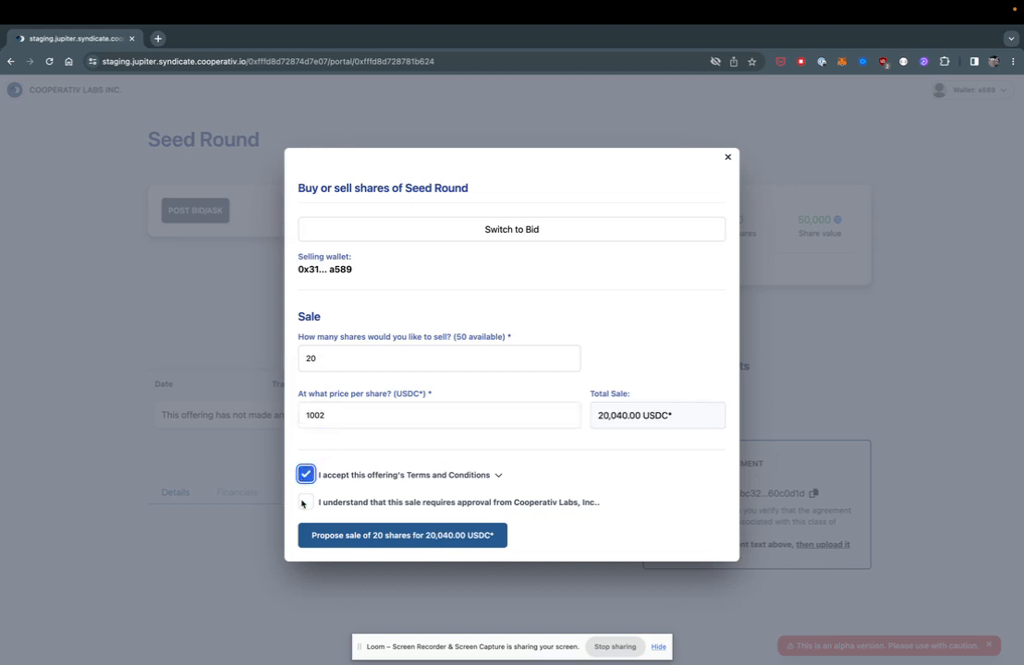
{"action": "left_click", "coordinate": [306, 502]}
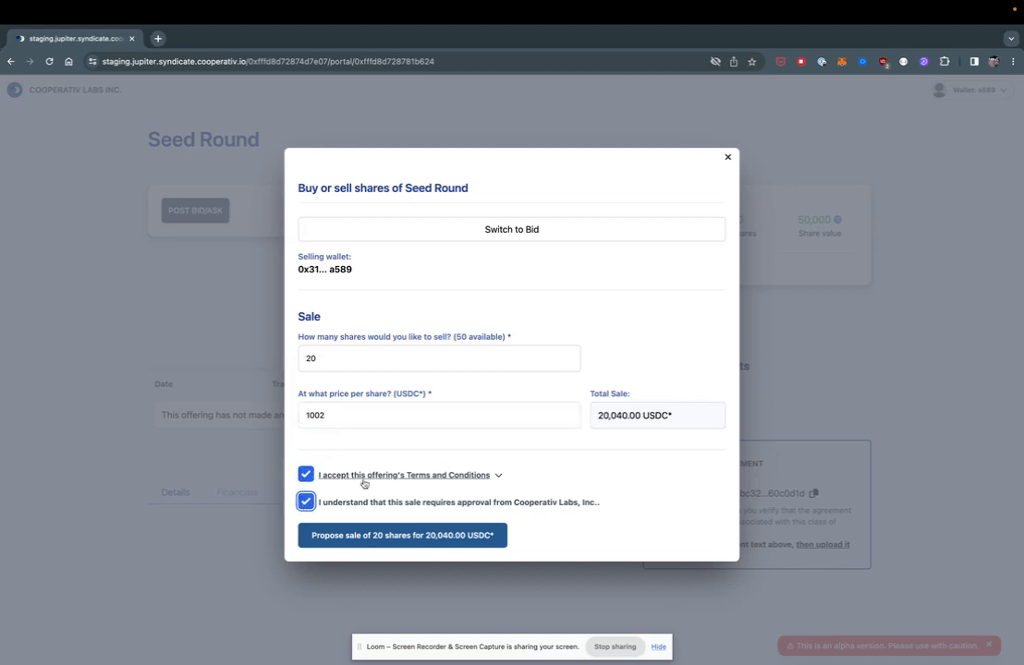
{"action": "left_click", "coordinate": [498, 476]}
{"action": "scroll", "coordinate": [501, 434], "scroll_direction": "down", "scroll_amount": 2}
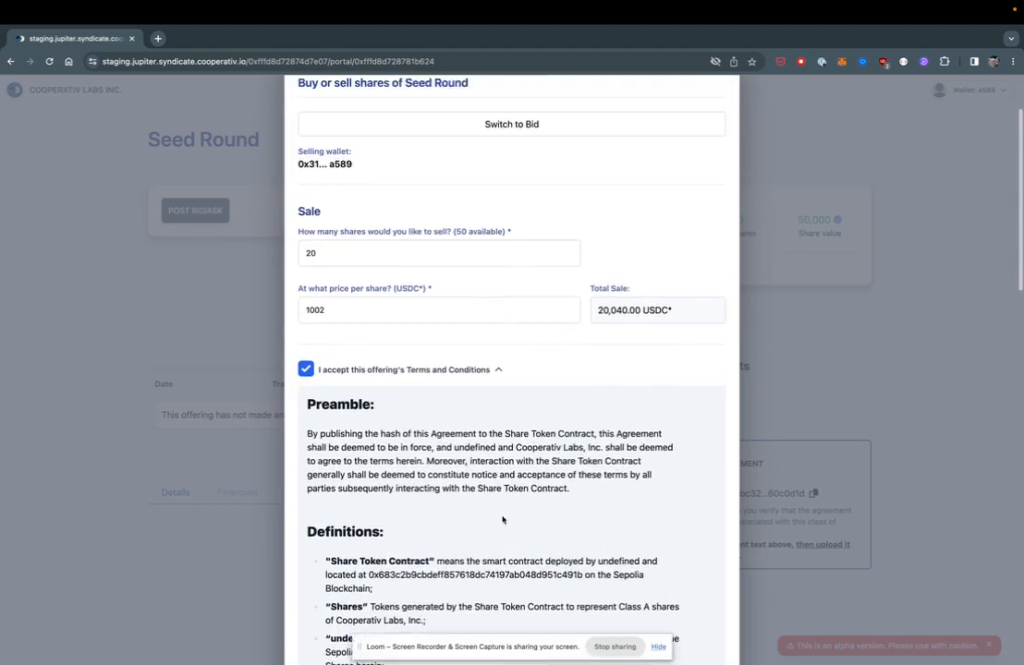
{"action": "left_click", "coordinate": [499, 390]}
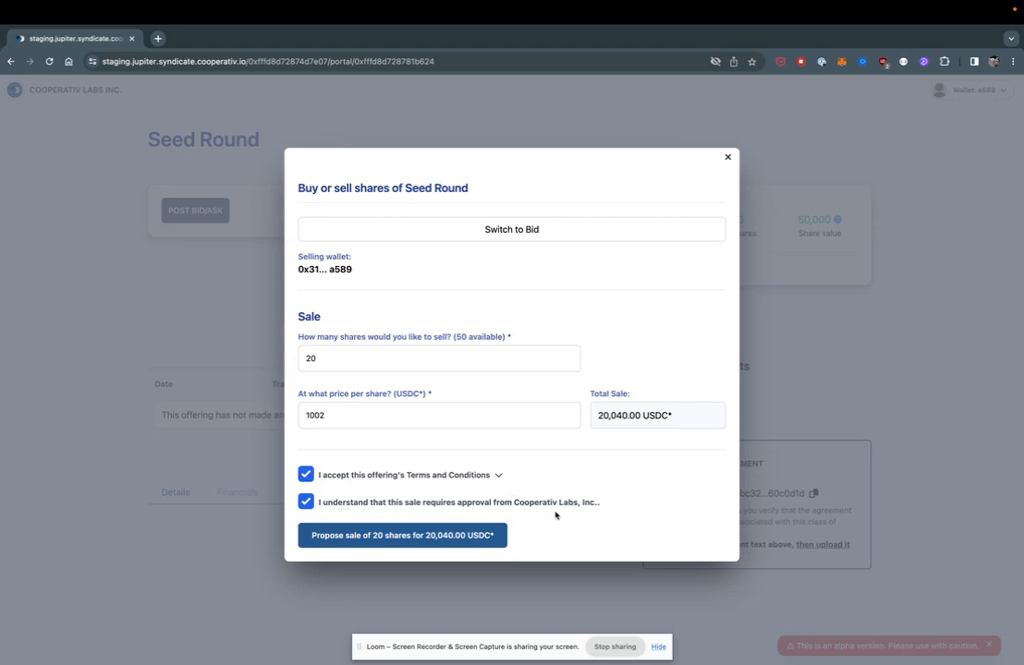
{"action": "left_click", "coordinate": [425, 539]}
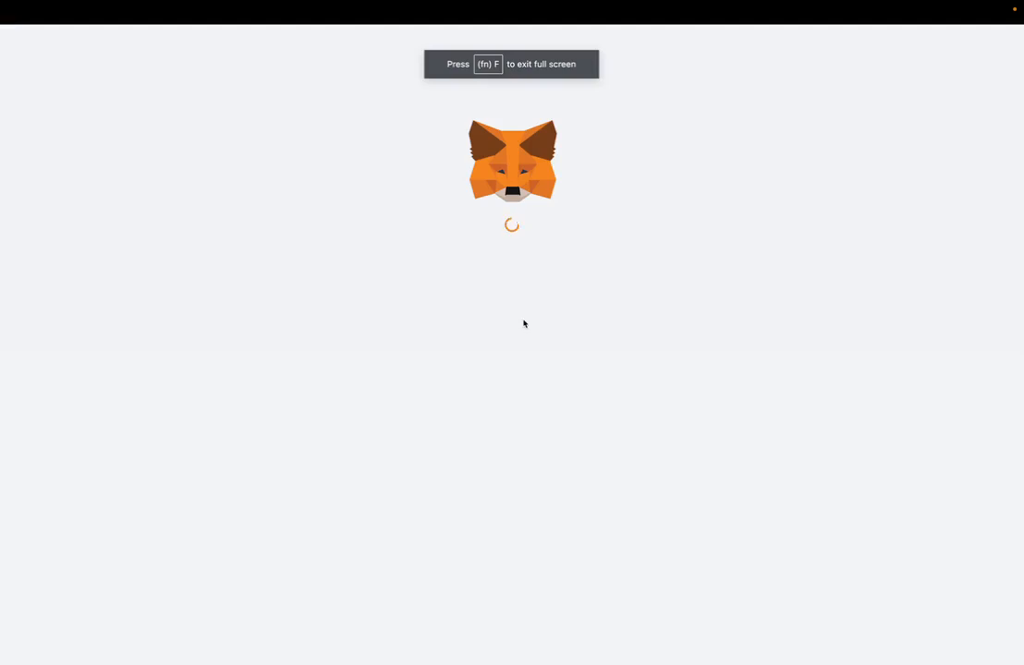
{"action": "left_click", "coordinate": [562, 531]}
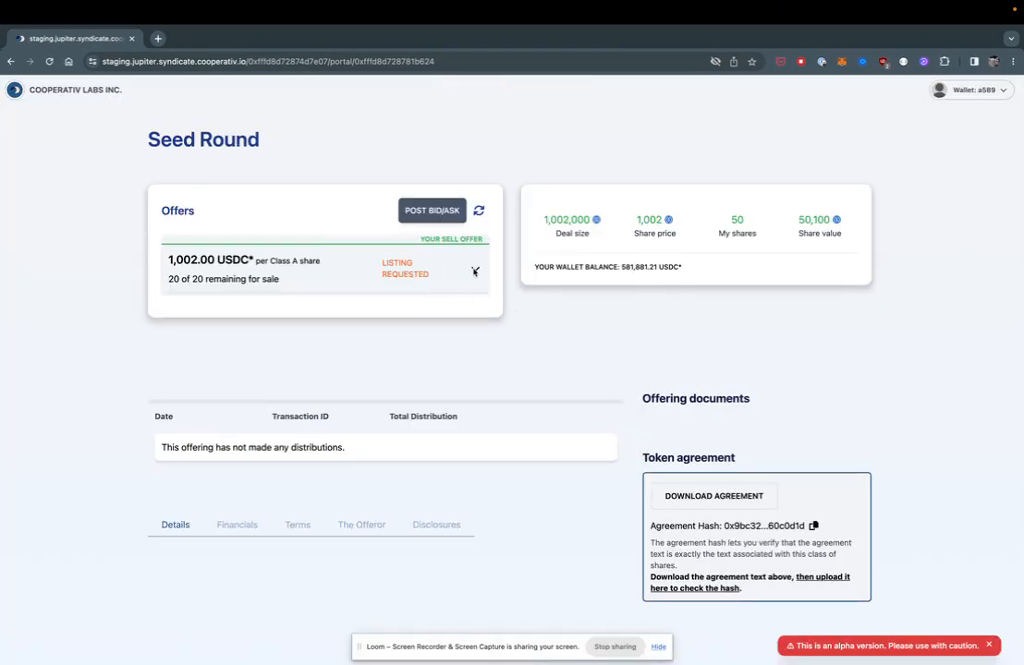
Expand the new sell offer to check its seller details and cancellation option, and collapse it again
{"action": "left_click", "coordinate": [476, 272]}
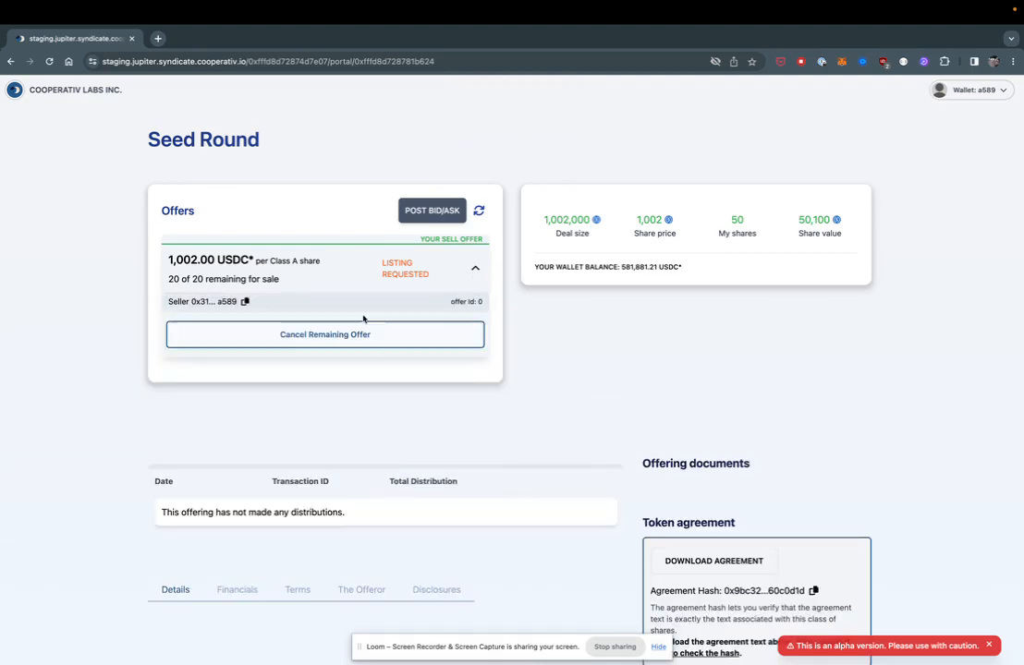
{"action": "left_click", "coordinate": [469, 266]}
{"action": "left_click", "coordinate": [468, 266]}
{"action": "left_click", "coordinate": [475, 271]}
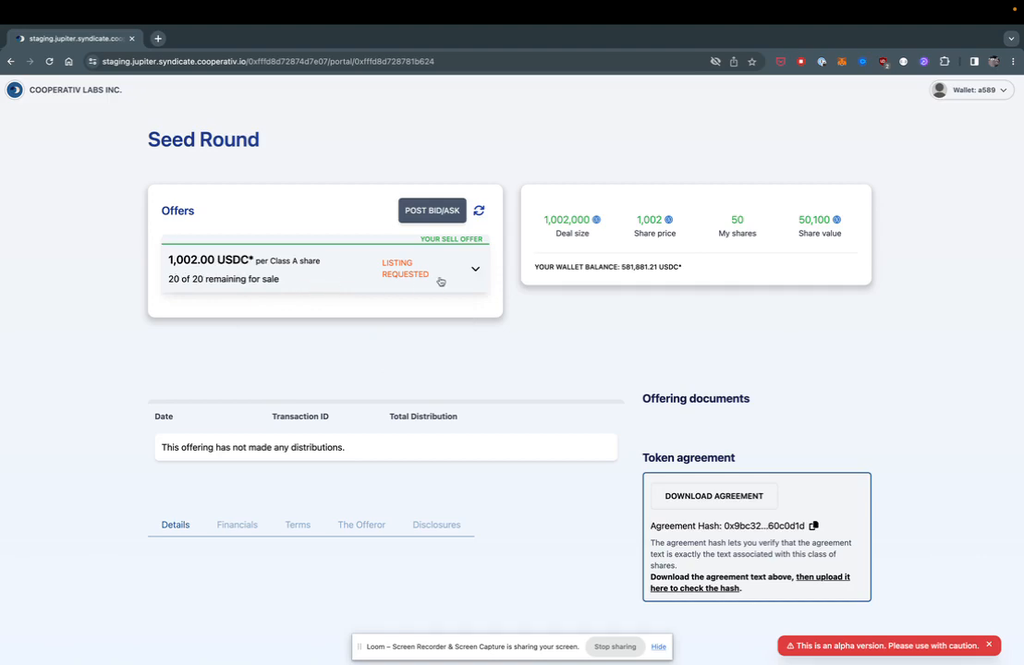
On the issuer's Seed Round offering page, reload the data, open the share sales and approve the investor's requested listing
{"action": "key", "text": "ctrl+Left"}
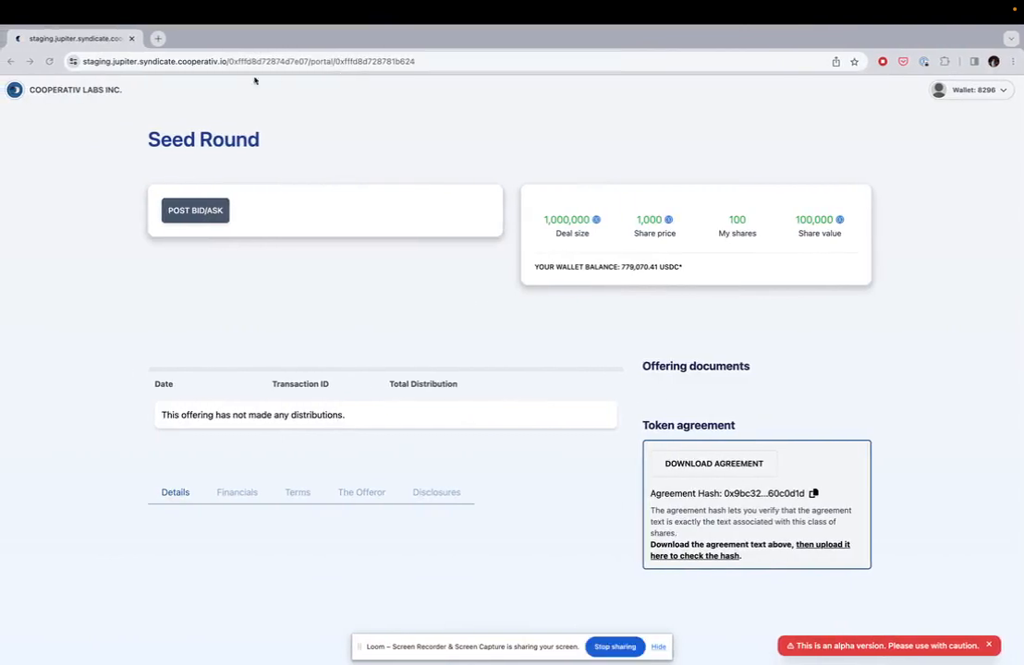
{"action": "key", "text": "ctrl+Left"}
{"action": "left_click", "coordinate": [436, 60]}
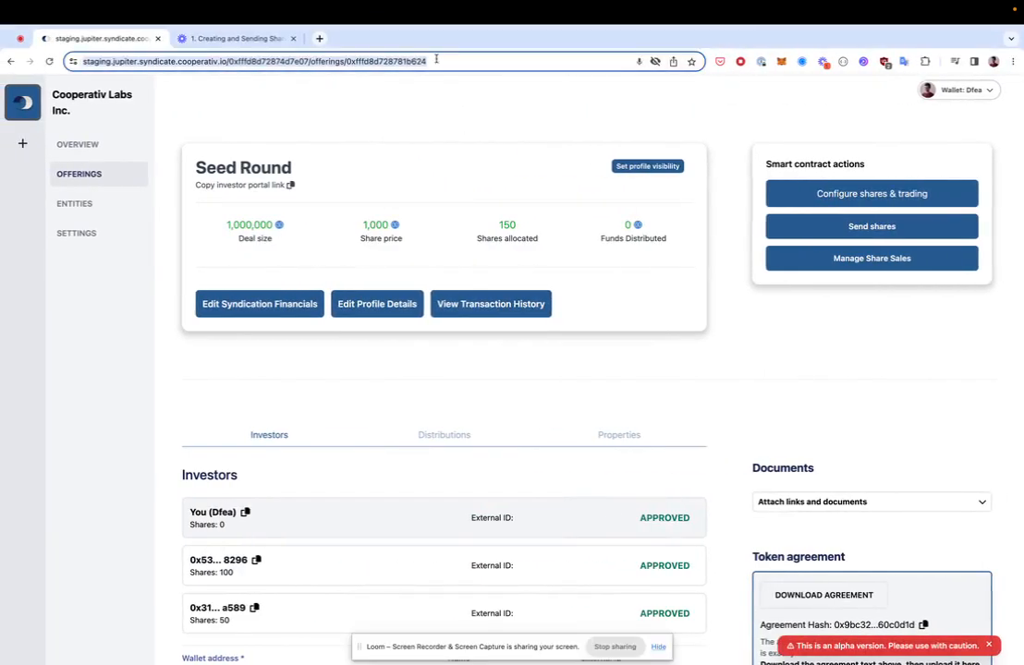
{"action": "key", "text": "Return"}
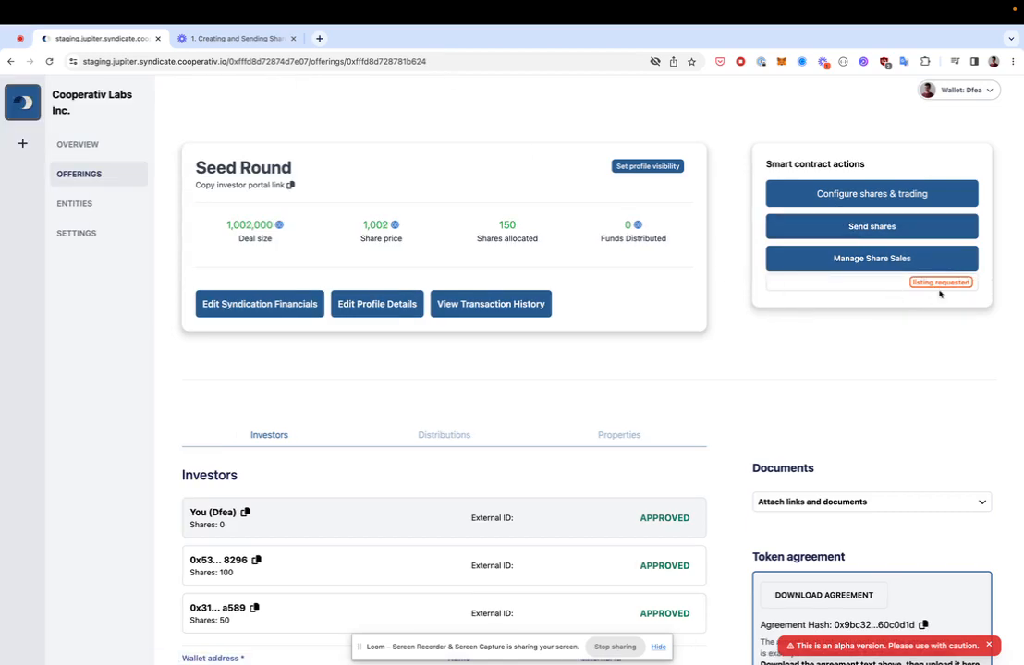
{"action": "left_click", "coordinate": [858, 262]}
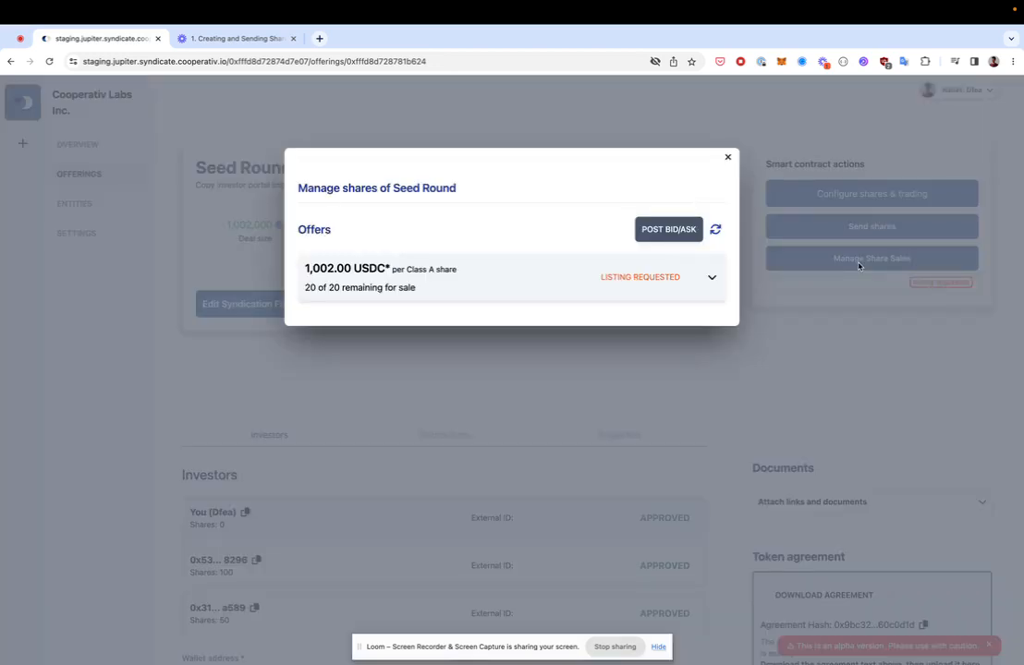
{"action": "left_click", "coordinate": [507, 288]}
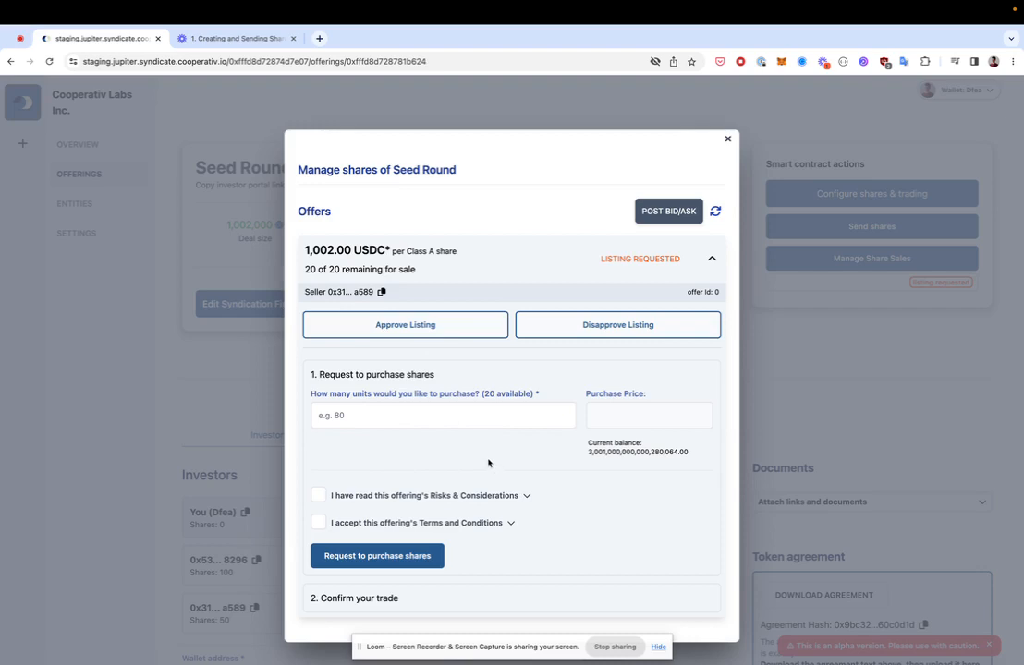
{"action": "left_click", "coordinate": [441, 334]}
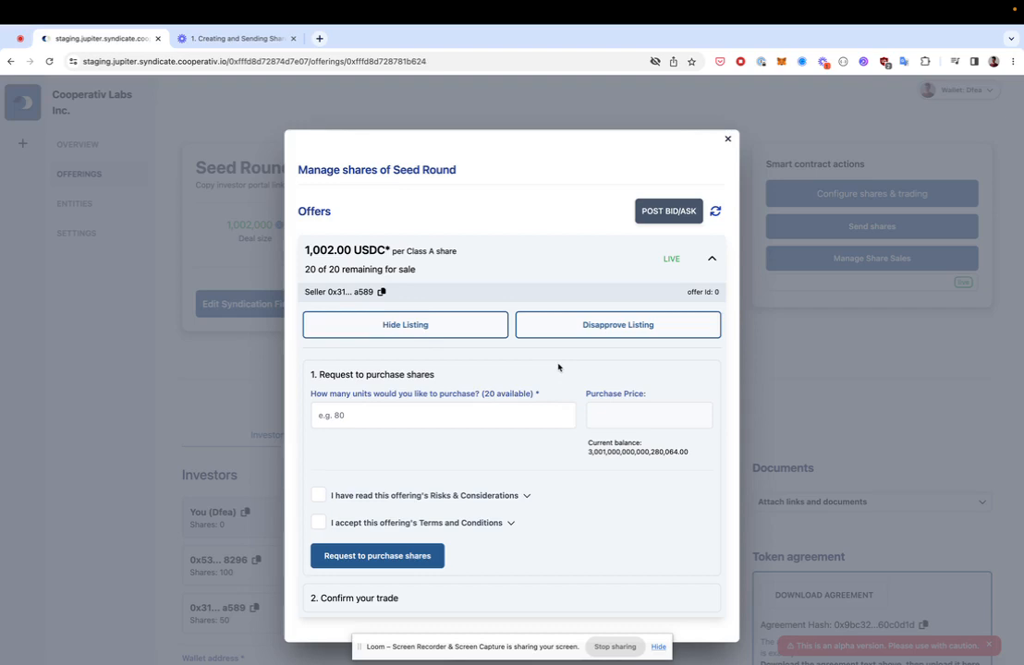
{"action": "scroll", "coordinate": [582, 283], "scroll_direction": "down", "scroll_amount": 2}
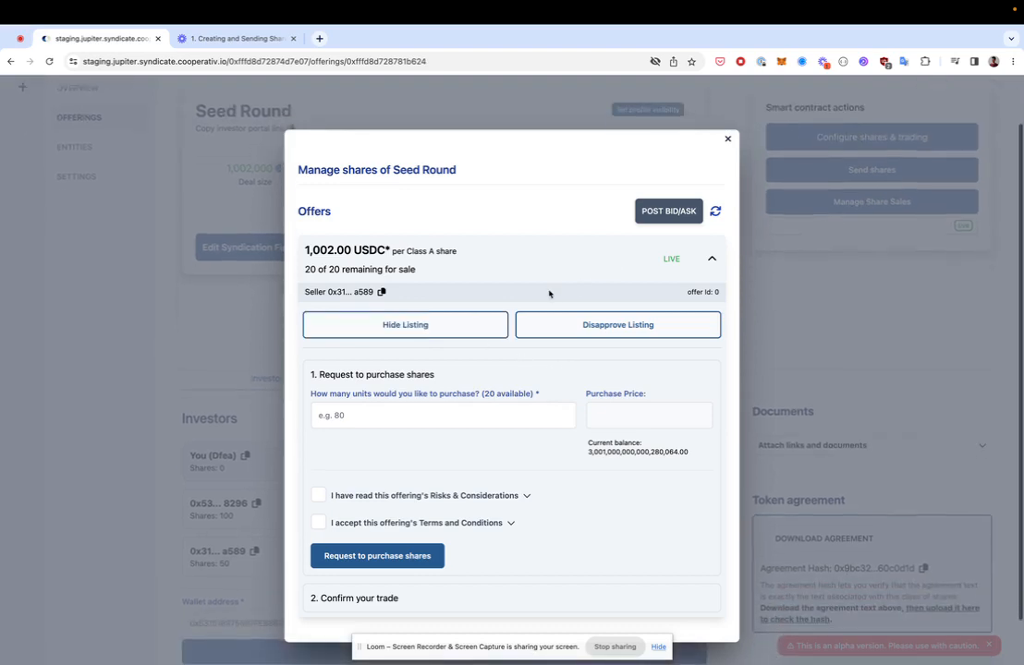
{"action": "scroll", "coordinate": [548, 296], "scroll_direction": "down", "scroll_amount": 1}
In the portal of the investor holding 100 shares, reload the Seed Round page and expand the live sell offer
{"action": "key", "text": "ctrl+Right"}
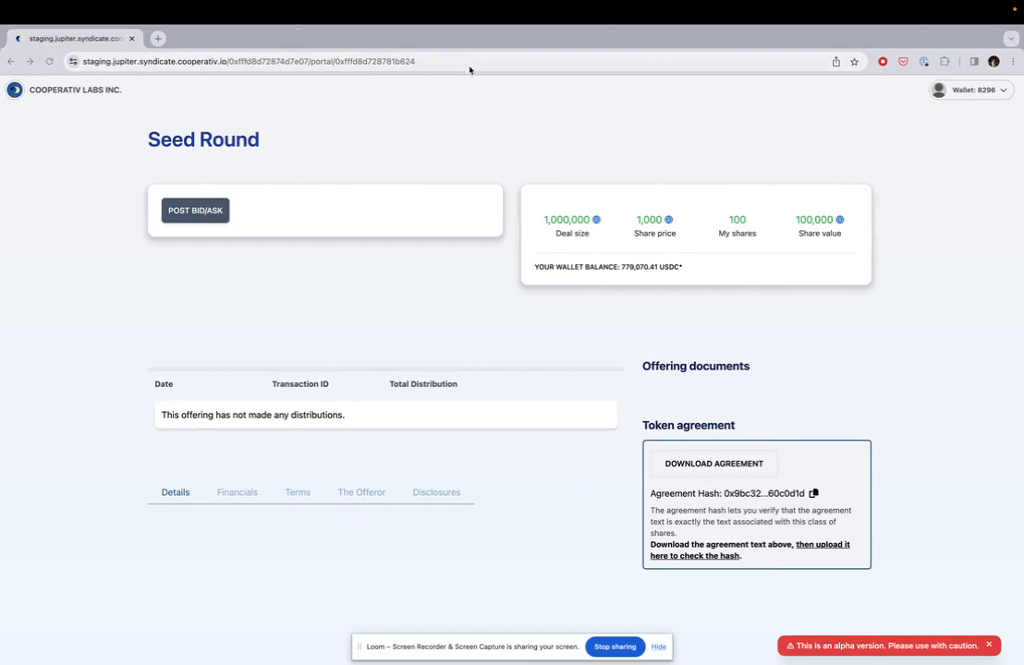
{"action": "key", "text": "ctrl+Right"}
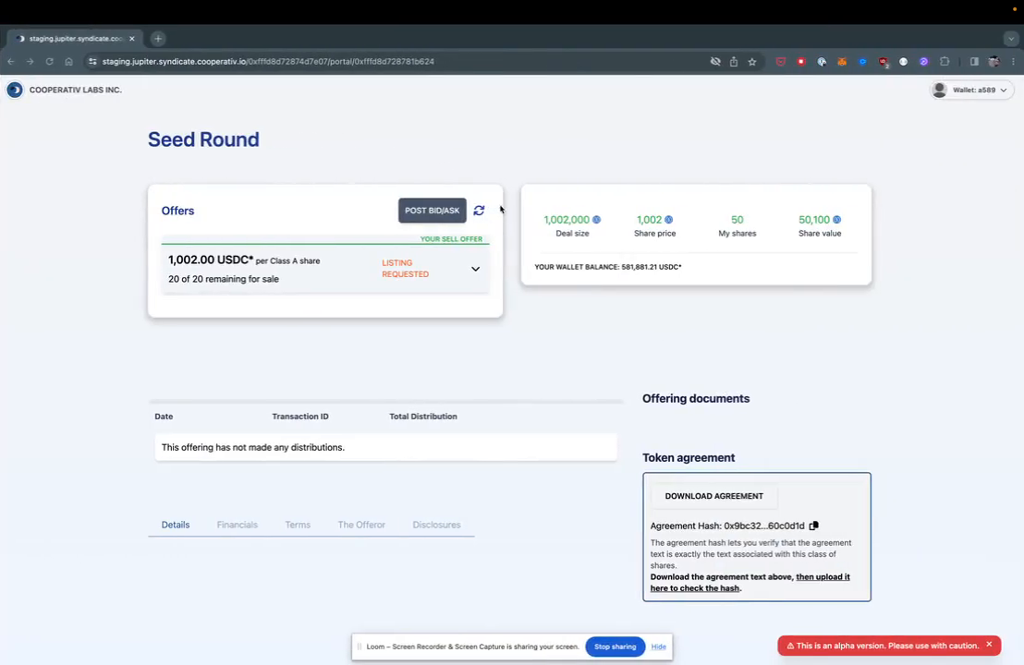
{"action": "key", "text": "ctrl+Left"}
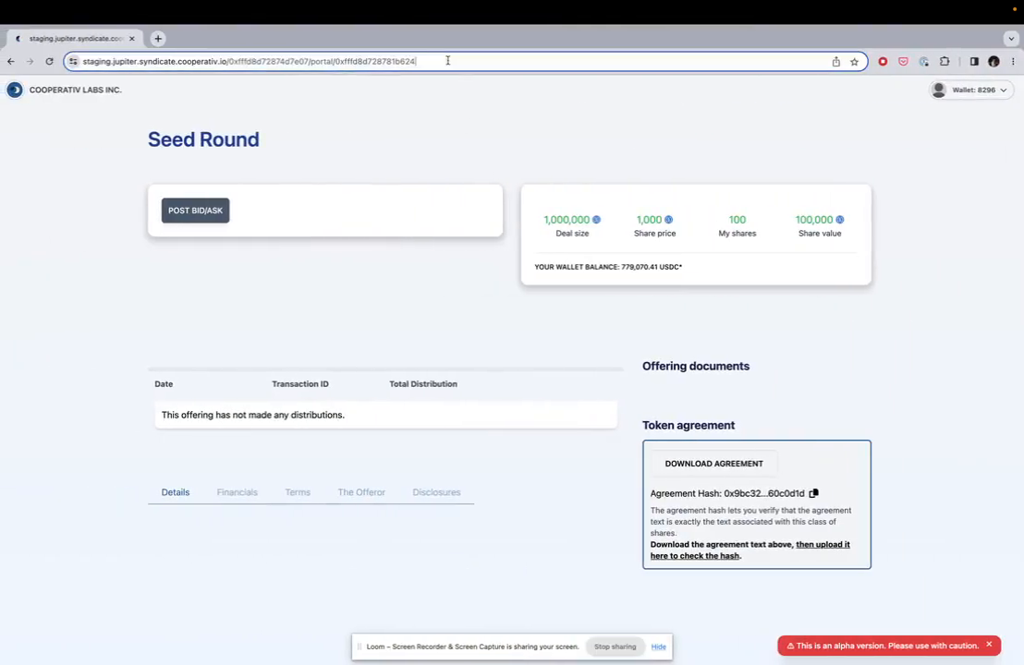
{"action": "key", "text": "Return"}
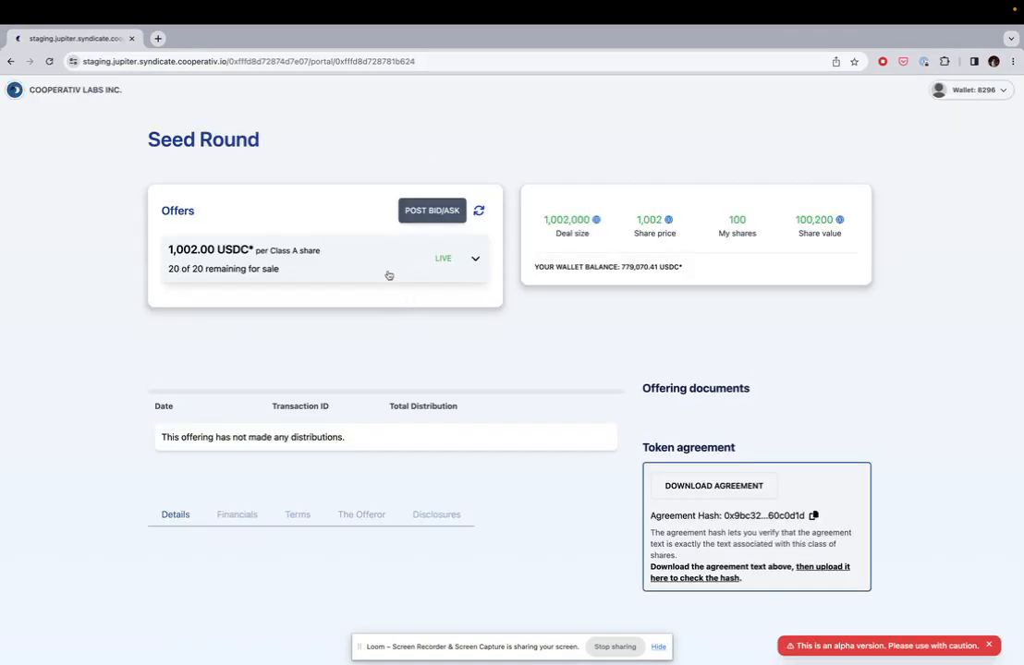
{"action": "left_click", "coordinate": [389, 275]}
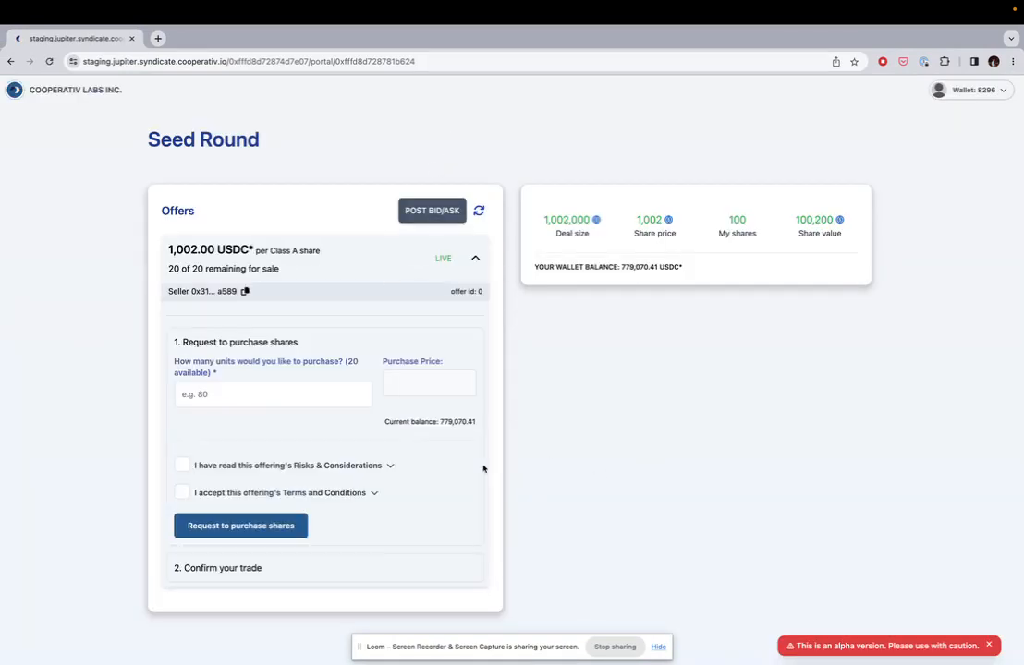
Fill in a purchase request for 15 shares and accept the Risks & Considerations and the Terms and Conditions
{"action": "scroll", "coordinate": [313, 388], "scroll_direction": "down", "scroll_amount": 1}
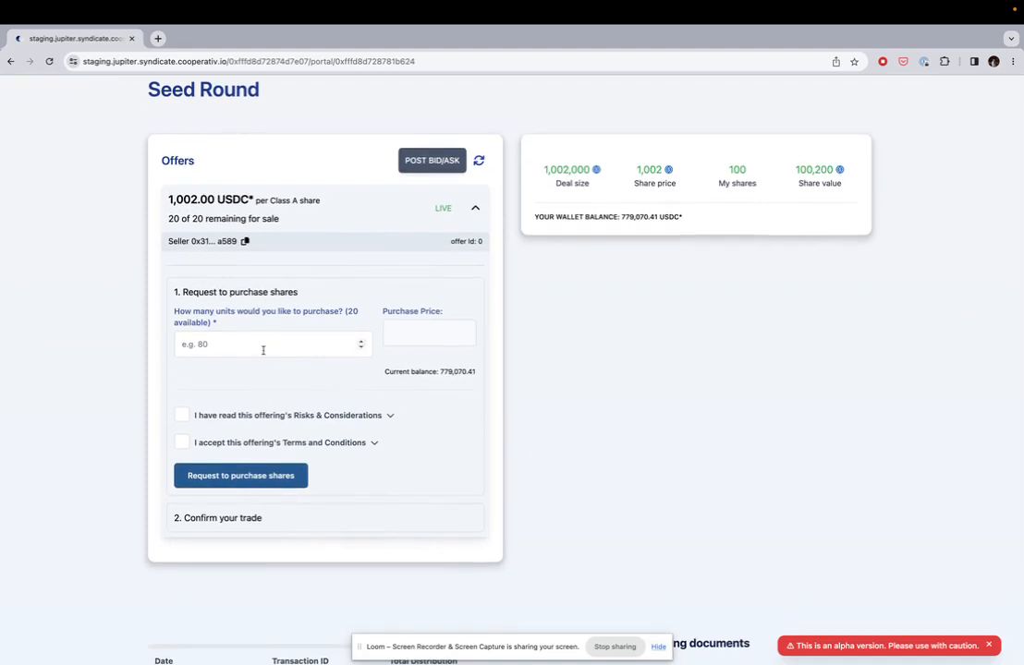
{"action": "left_click", "coordinate": [258, 348]}
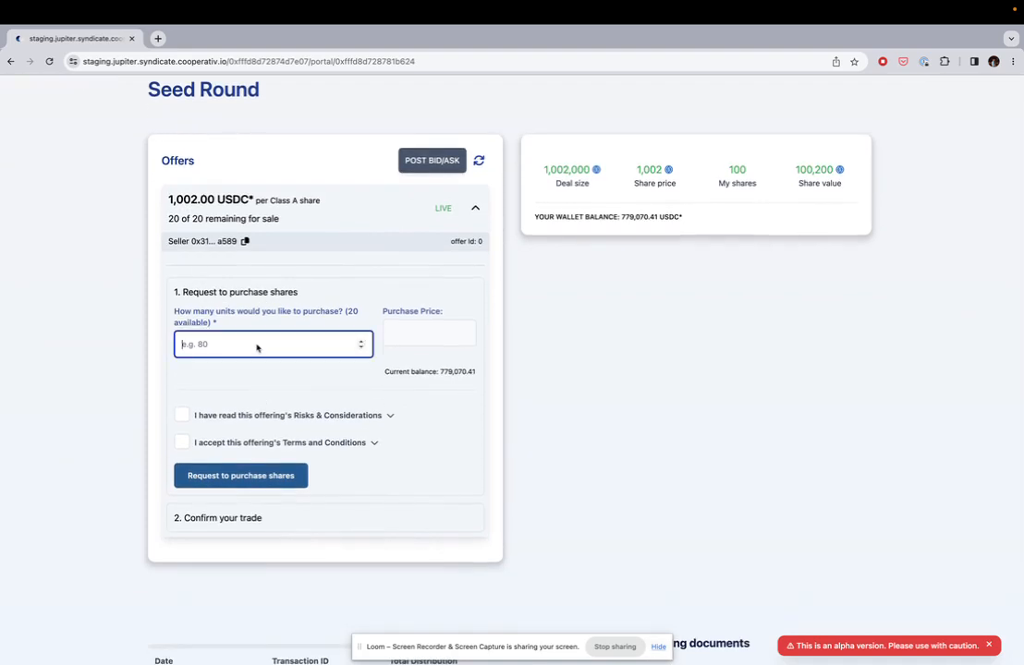
{"action": "type", "text": "15"}
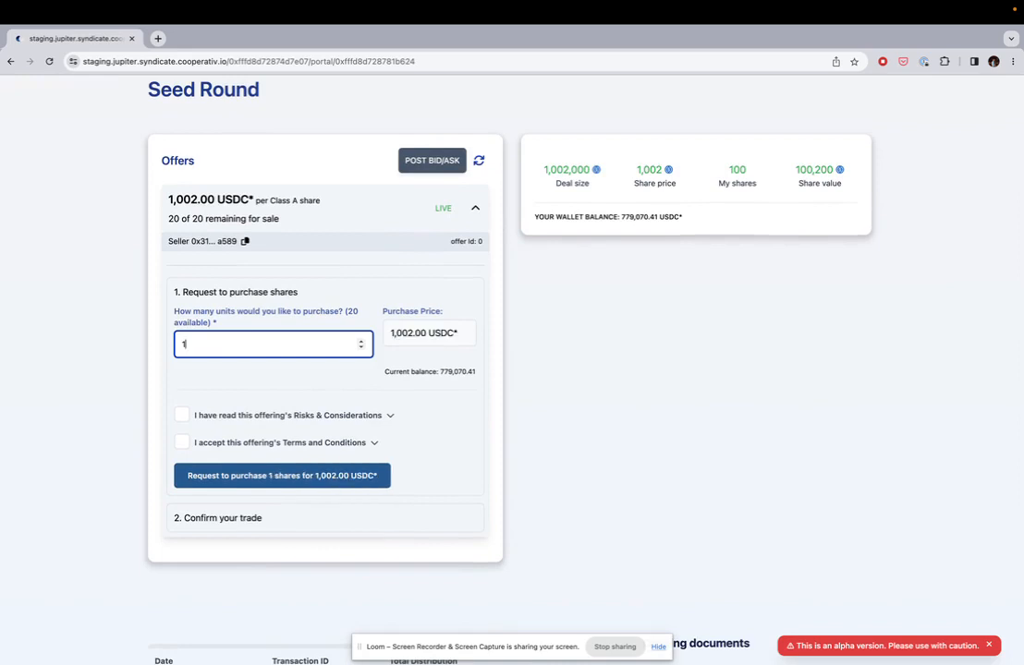
{"action": "left_click", "coordinate": [182, 415]}
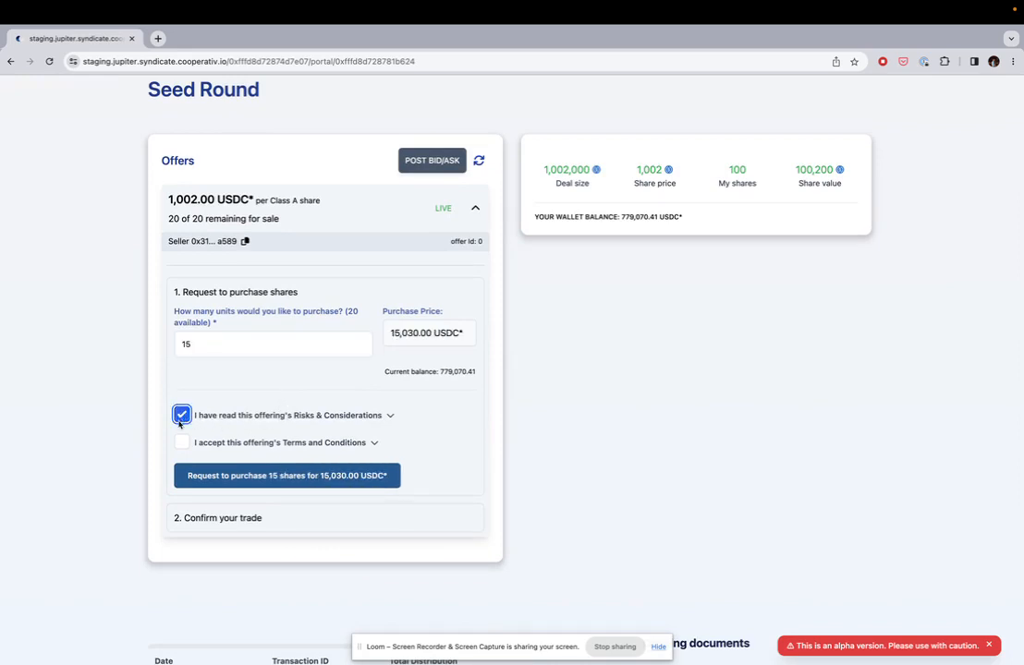
{"action": "left_click", "coordinate": [203, 444]}
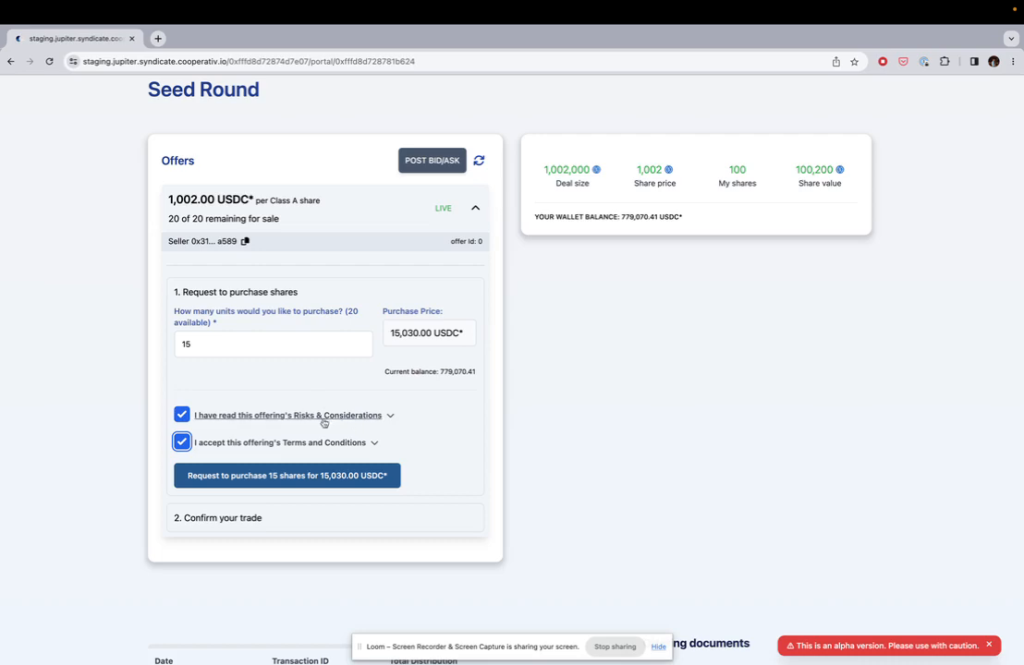
Check the Risks & Considerations document options, collapse them, and submit the request to purchase 15 shares for 15,030.00 USDC*
{"action": "left_click", "coordinate": [389, 418]}
{"action": "scroll", "coordinate": [396, 427], "scroll_direction": "down", "scroll_amount": 2}
{"action": "scroll", "coordinate": [395, 426], "scroll_direction": "up", "scroll_amount": 1}
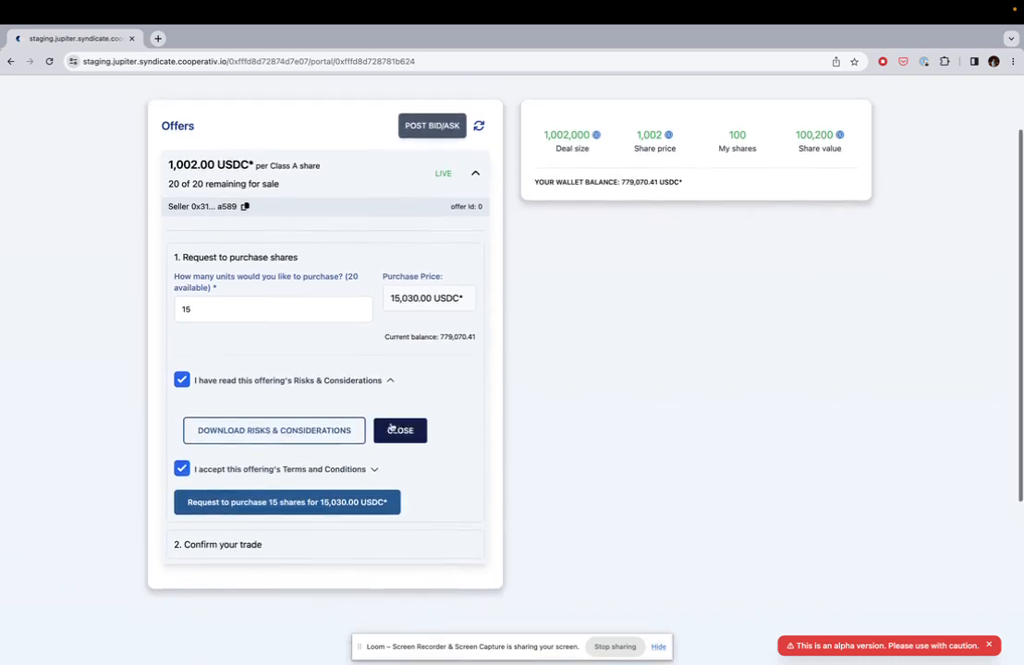
{"action": "scroll", "coordinate": [393, 427], "scroll_direction": "down", "scroll_amount": 1}
{"action": "scroll", "coordinate": [369, 397], "scroll_direction": "up", "scroll_amount": 1}
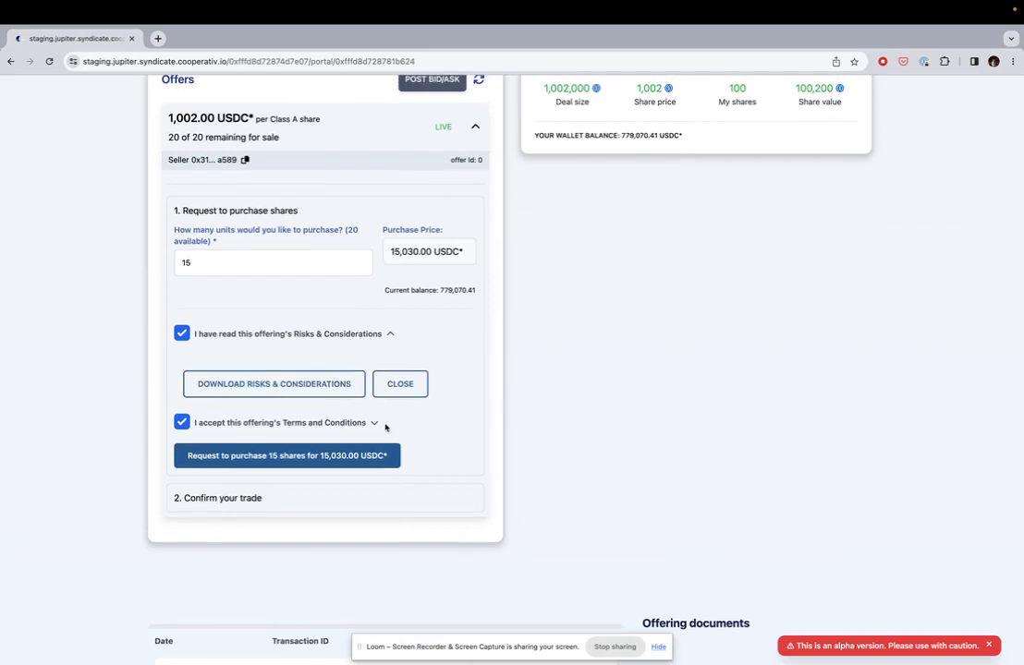
{"action": "left_click", "coordinate": [391, 337]}
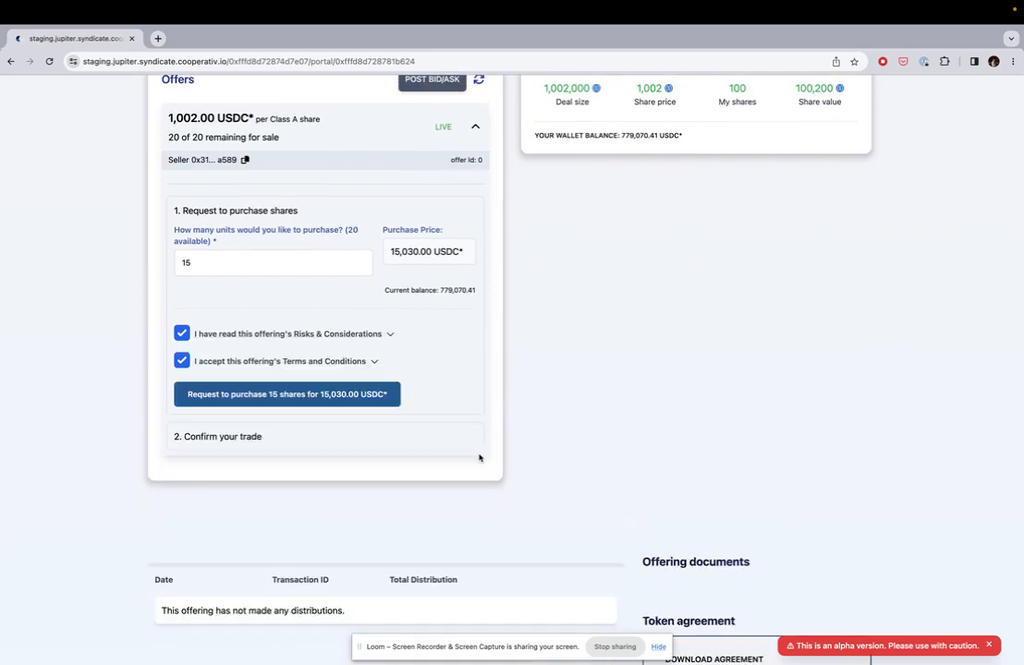
{"action": "scroll", "coordinate": [378, 443], "scroll_direction": "up", "scroll_amount": 2}
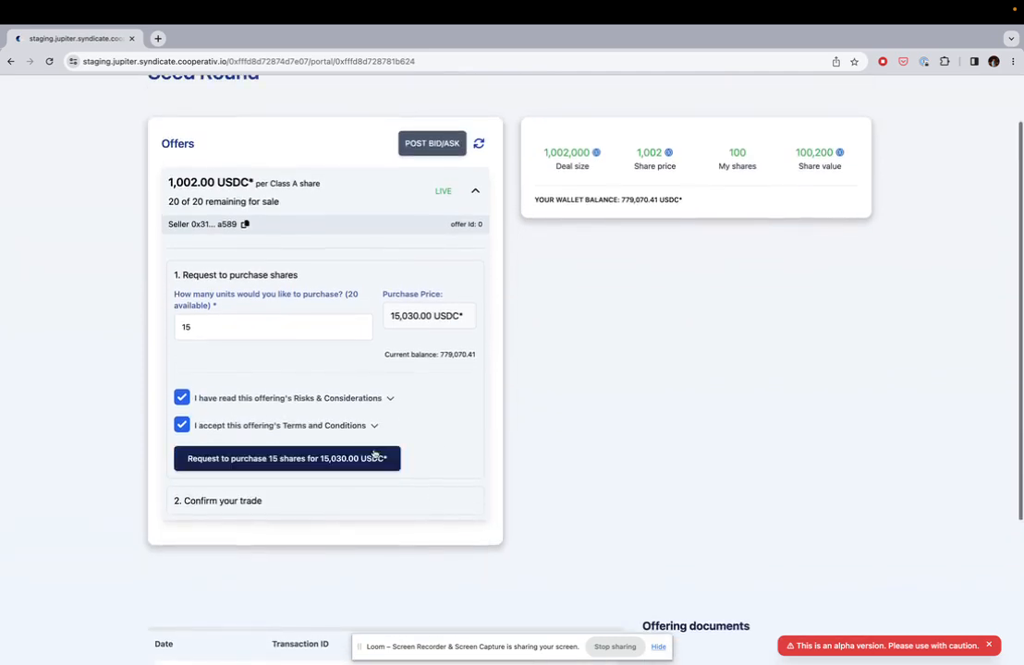
{"action": "left_click", "coordinate": [305, 457]}
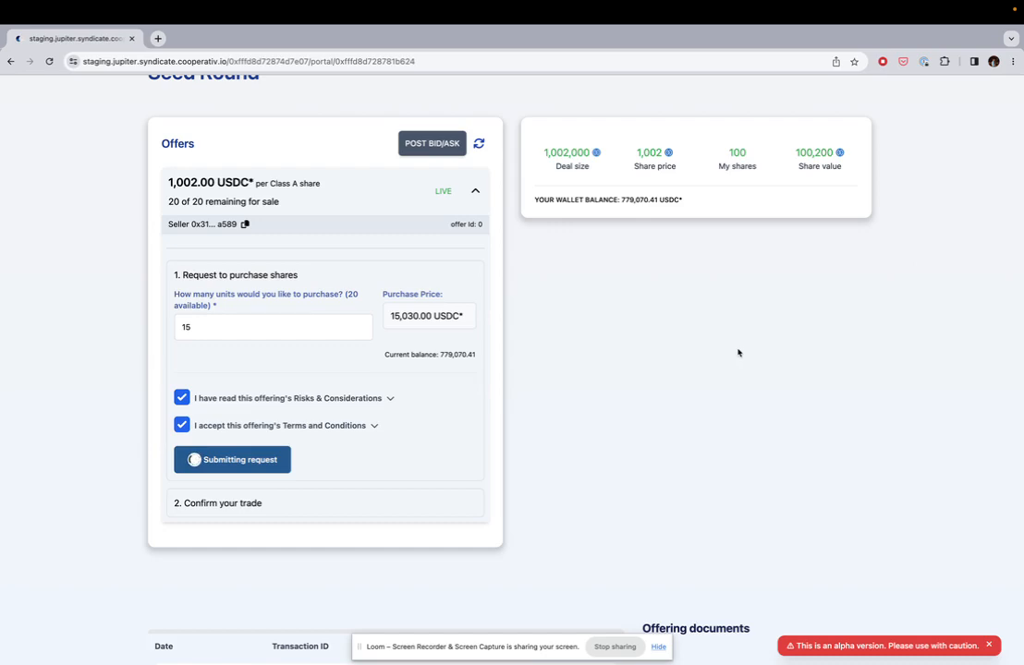
{"action": "left_click", "coordinate": [657, 649]}
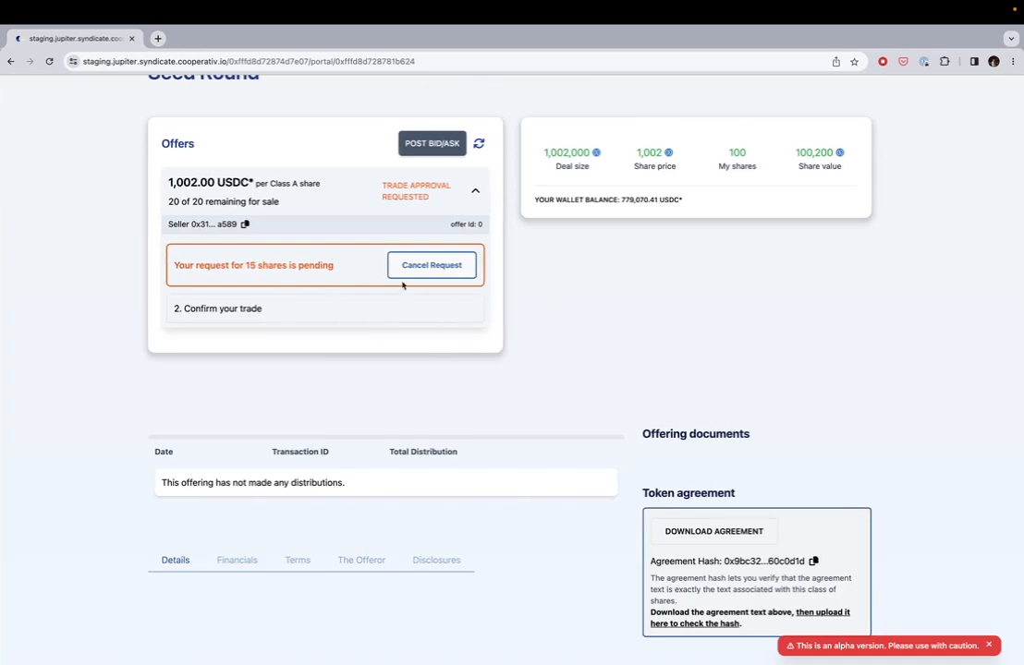
On the issuer's offering page, reload the share sales, expand the offer and approve the 15-share trade with wallet confirmation
{"action": "key", "text": "ctrl+Left"}
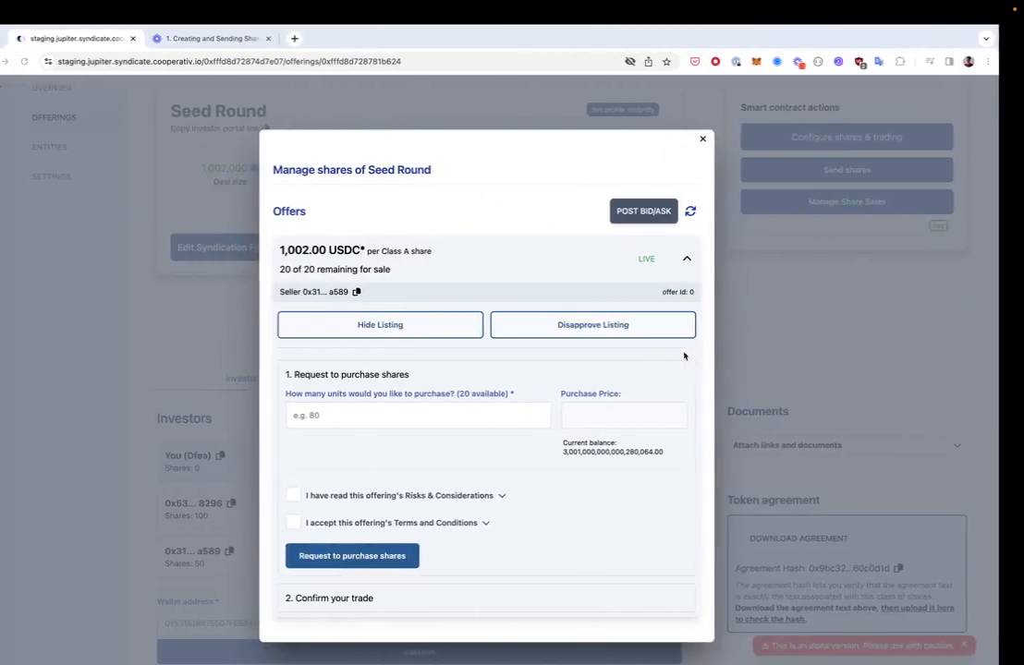
{"action": "left_click", "coordinate": [710, 276]}
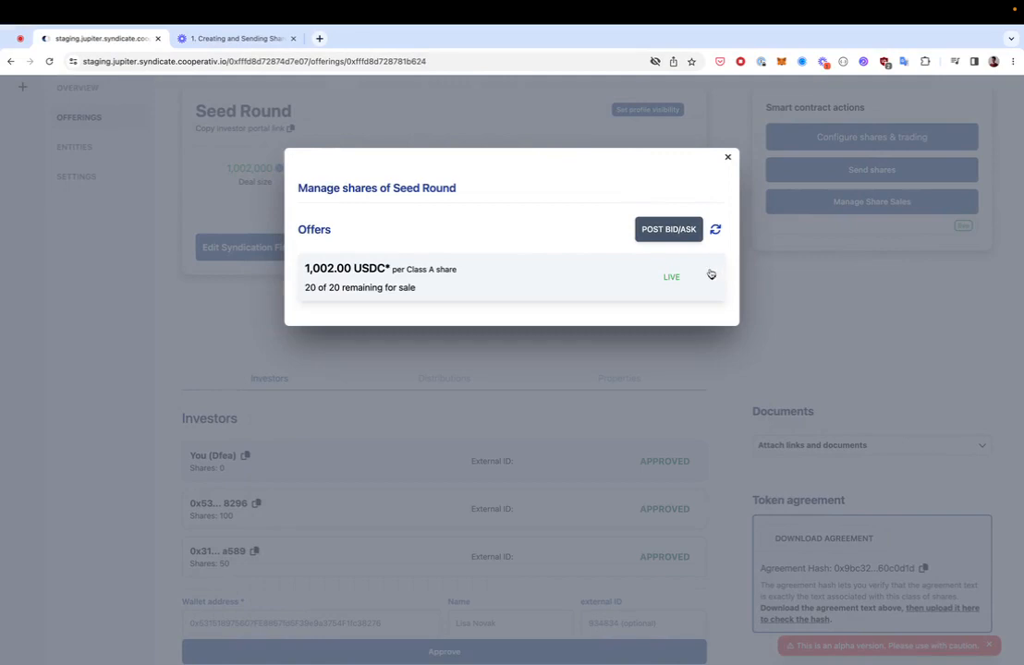
{"action": "left_click", "coordinate": [331, 62]}
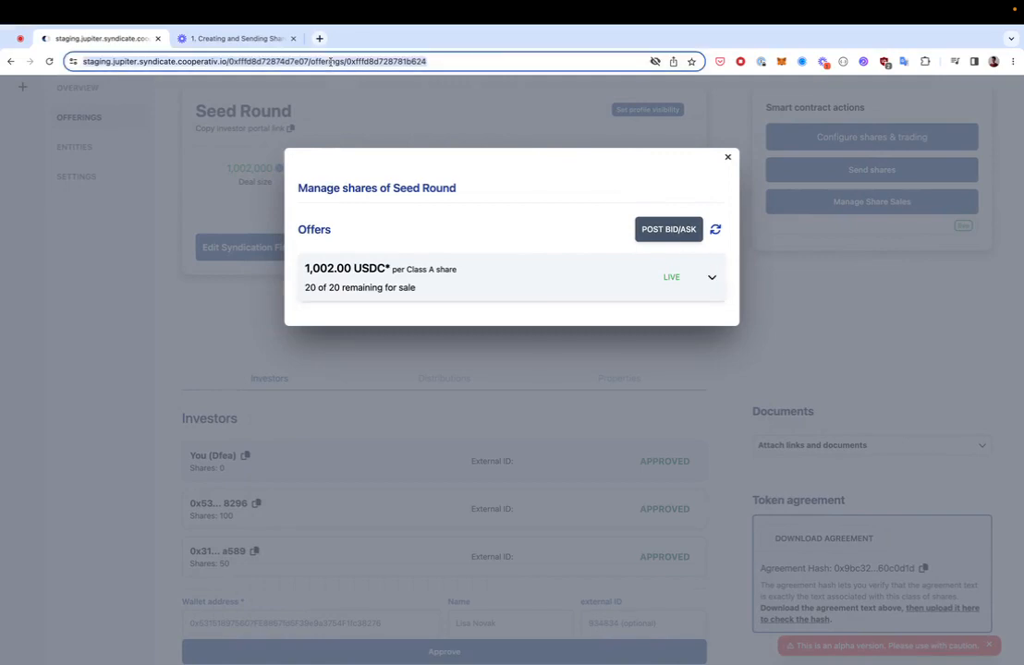
{"action": "key", "text": "Return"}
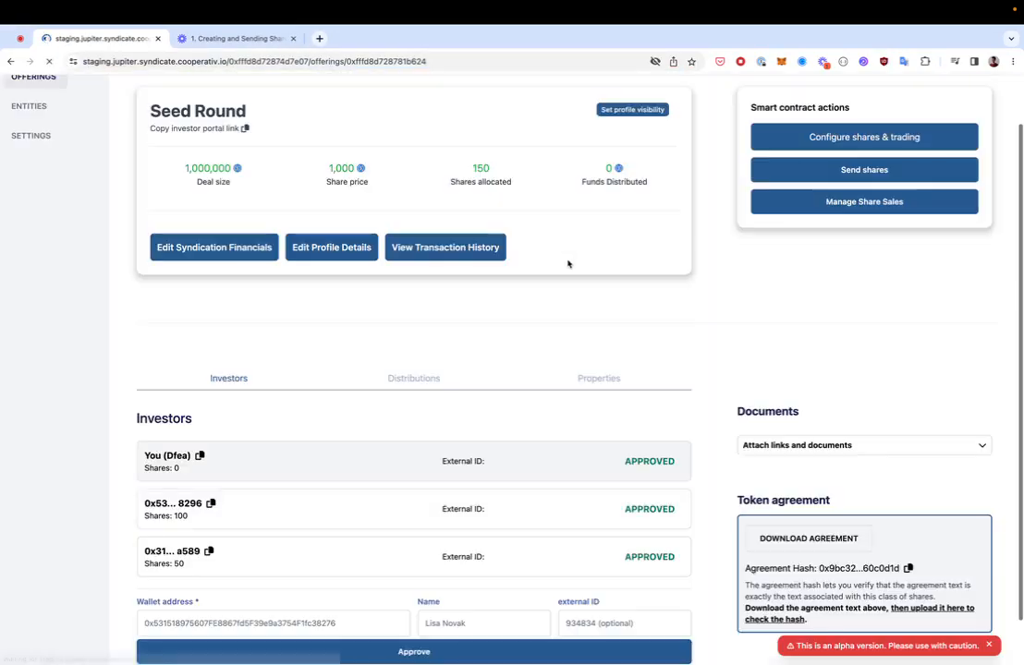
{"action": "left_click", "coordinate": [841, 201]}
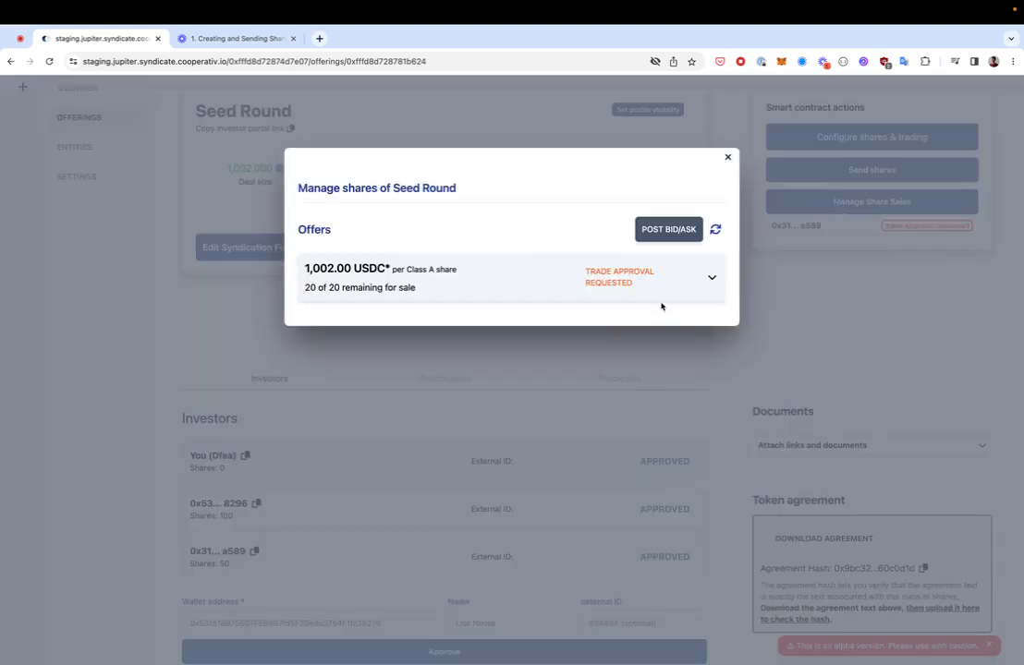
{"action": "left_click", "coordinate": [686, 279]}
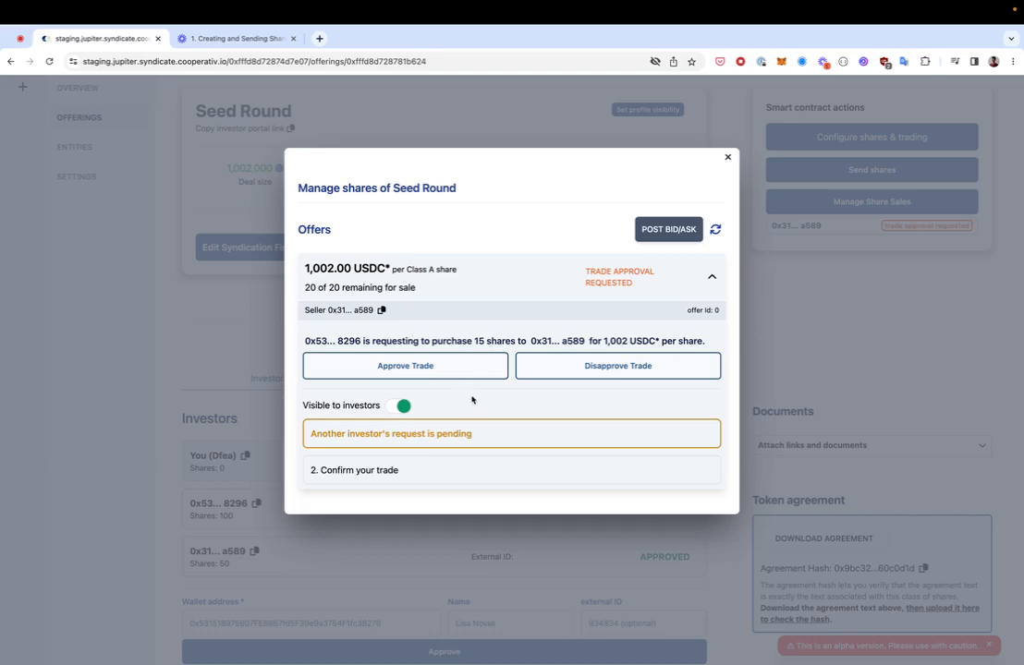
{"action": "left_click", "coordinate": [454, 366]}
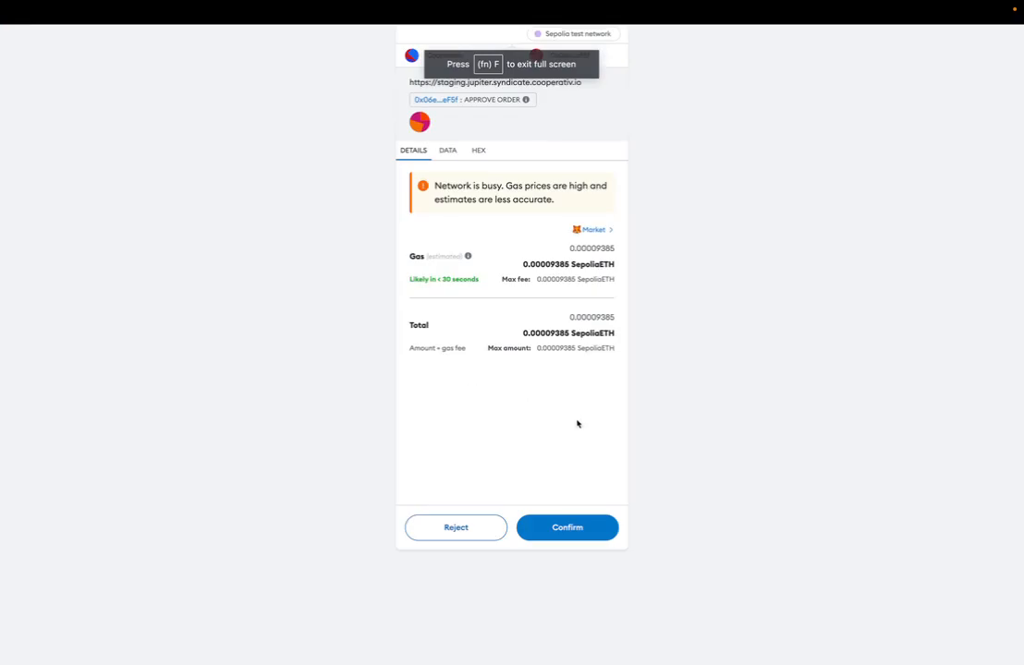
{"action": "left_click", "coordinate": [567, 529]}
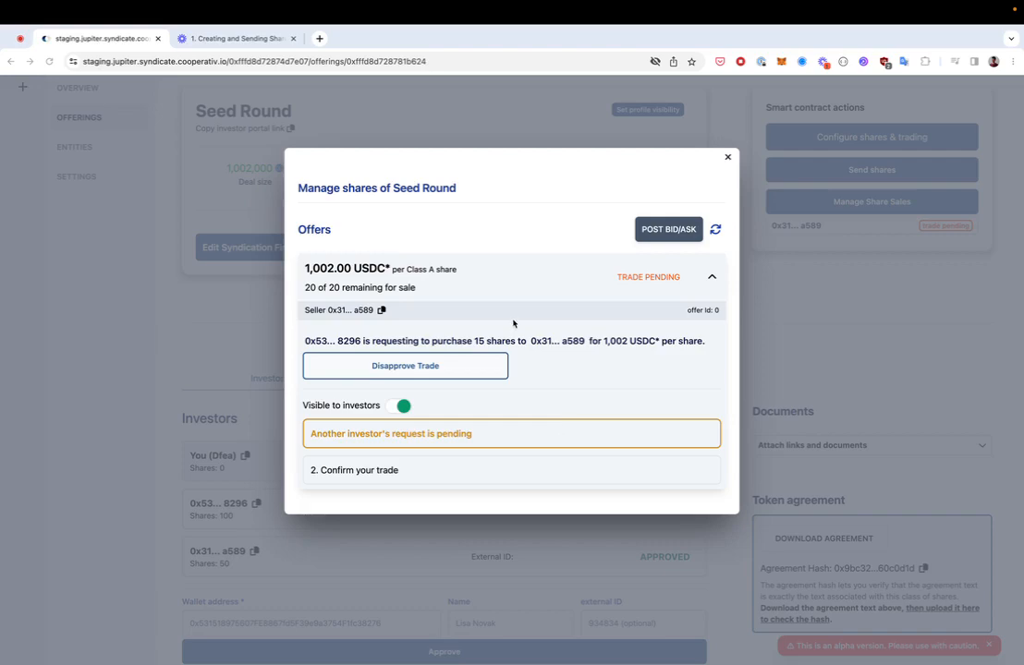
In the buyer's portal, reload the page, expand the approved offer and purchase the 15 shares for 15,030.00 USDC*
{"action": "key", "text": "ctrl+Right"}
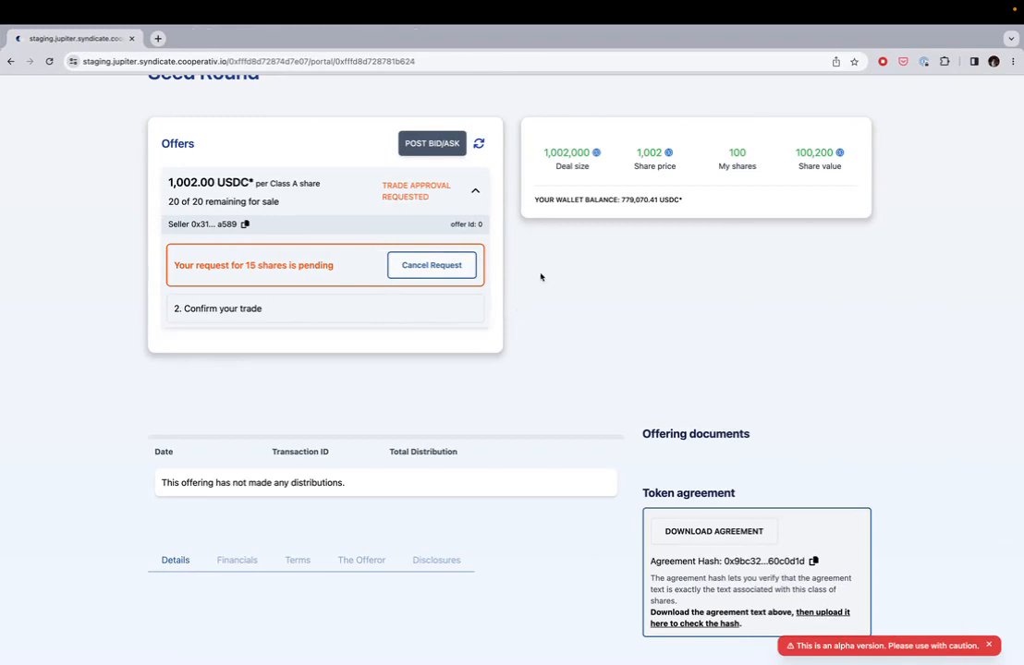
{"action": "left_click", "coordinate": [353, 61]}
{"action": "key", "text": "Return"}
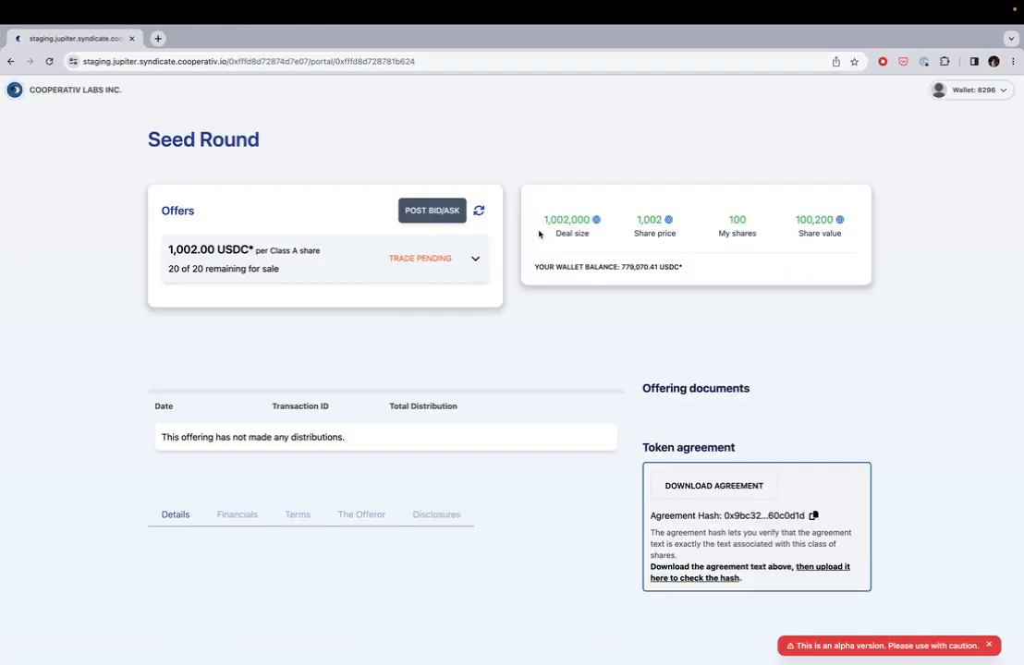
{"action": "left_click", "coordinate": [443, 260]}
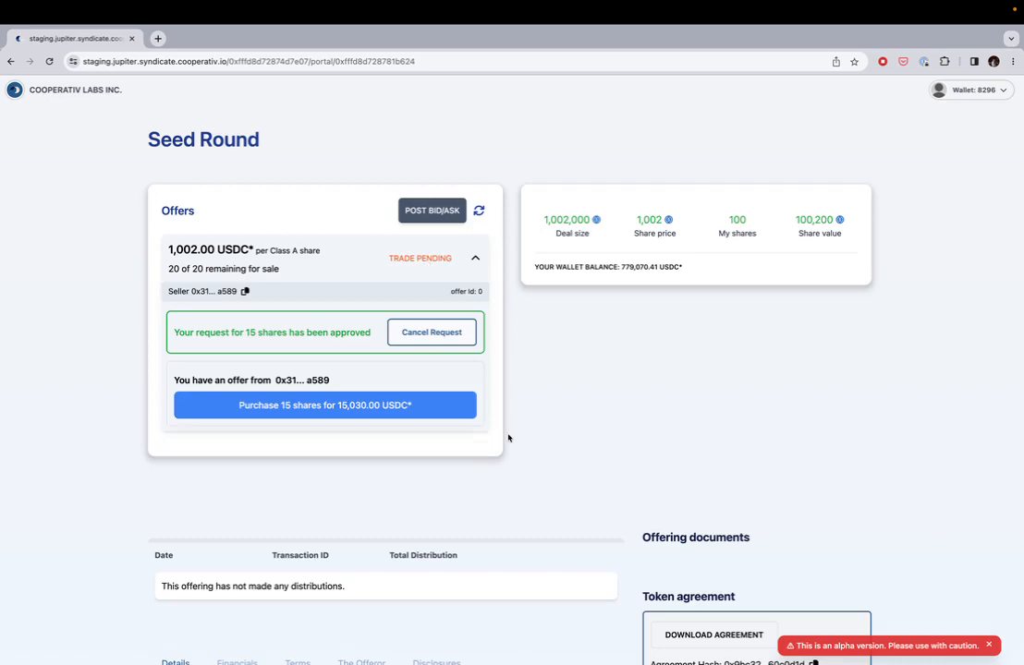
{"action": "left_click", "coordinate": [351, 413]}
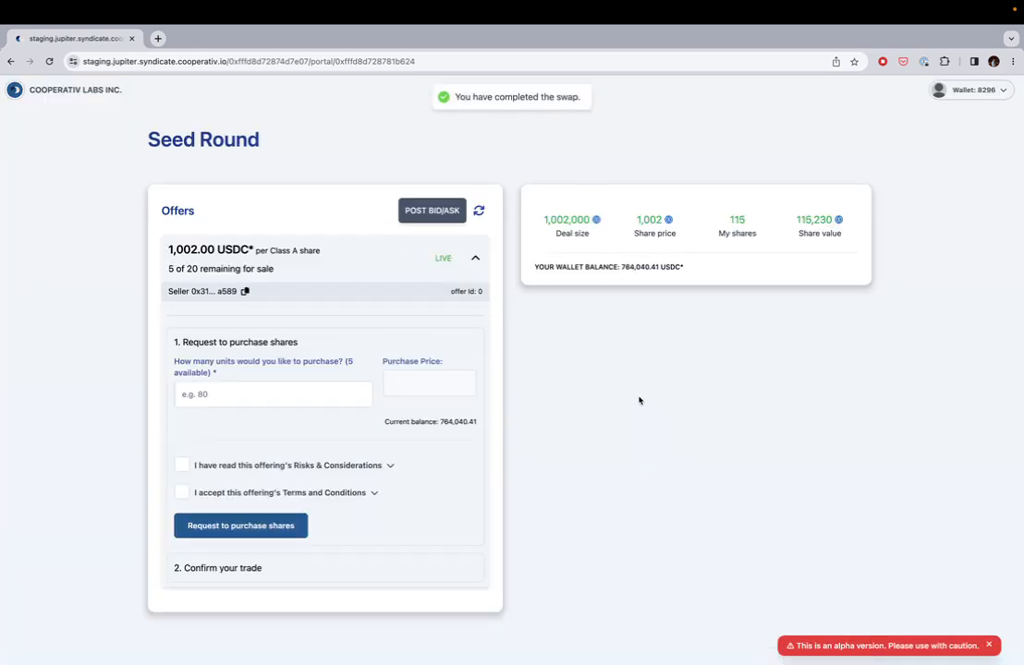
Check the buyer's My shares figure and the live offer's purchase request form, and collapse the offer
{"action": "double_click", "coordinate": [736, 220]}
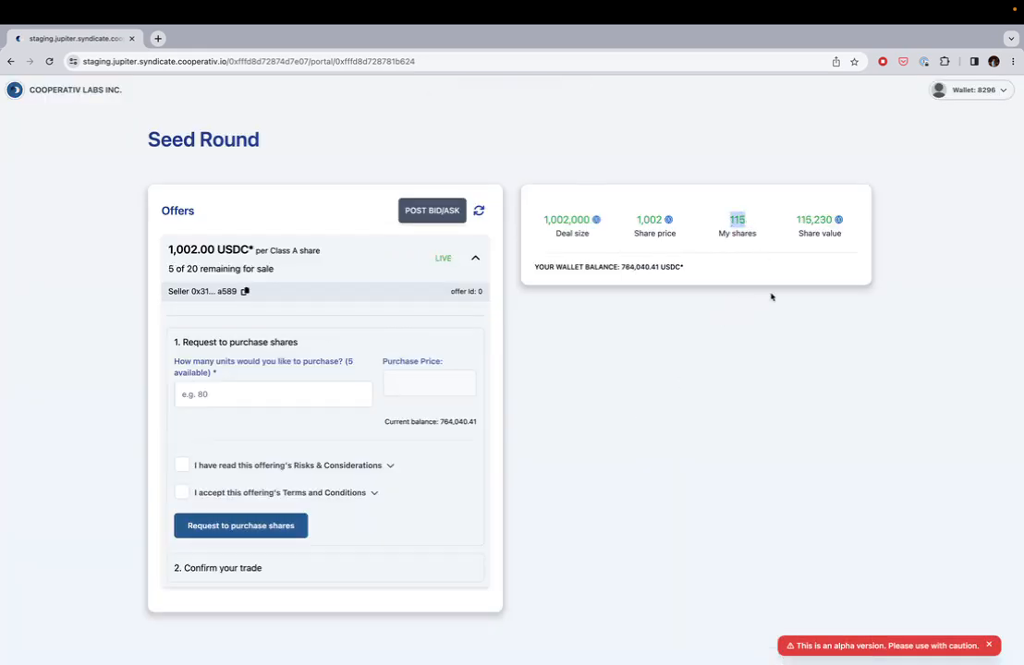
{"action": "left_click", "coordinate": [474, 262]}
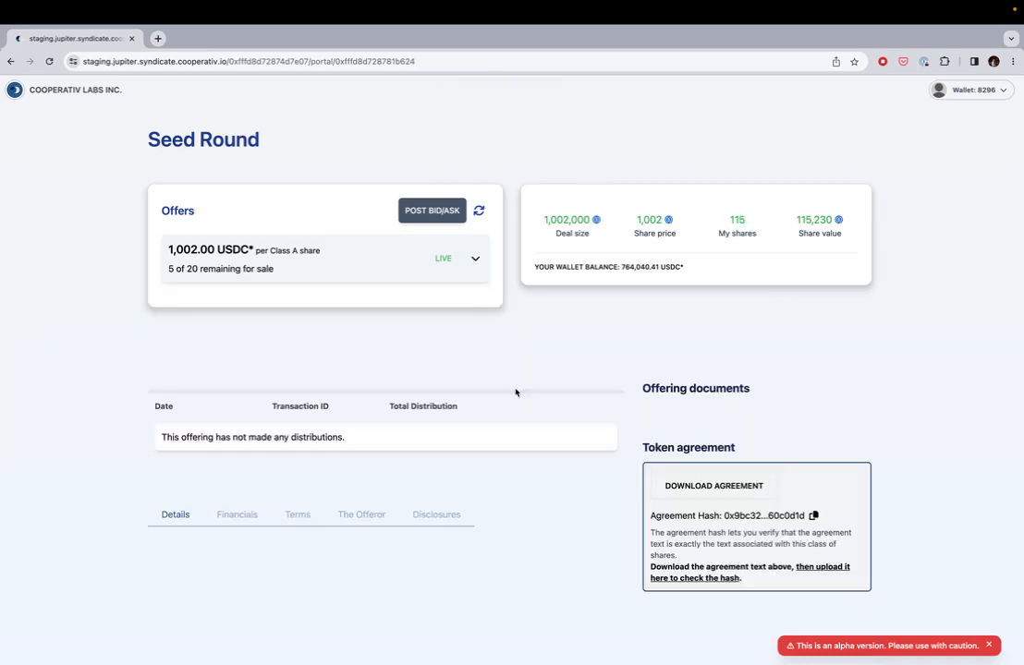
{"action": "left_click", "coordinate": [472, 264]}
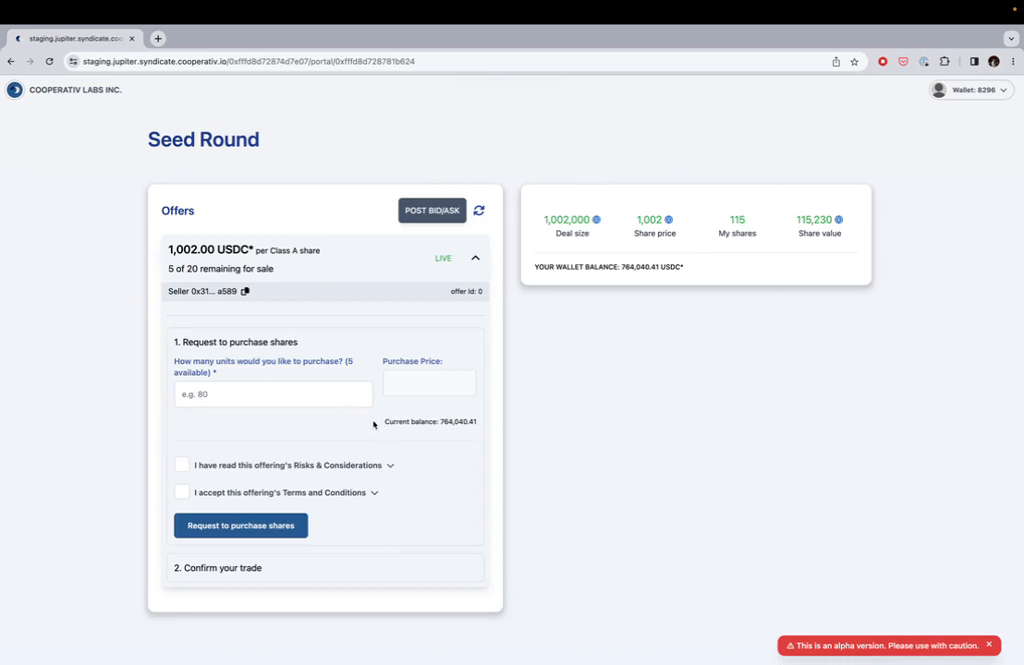
{"action": "left_click", "coordinate": [473, 260]}
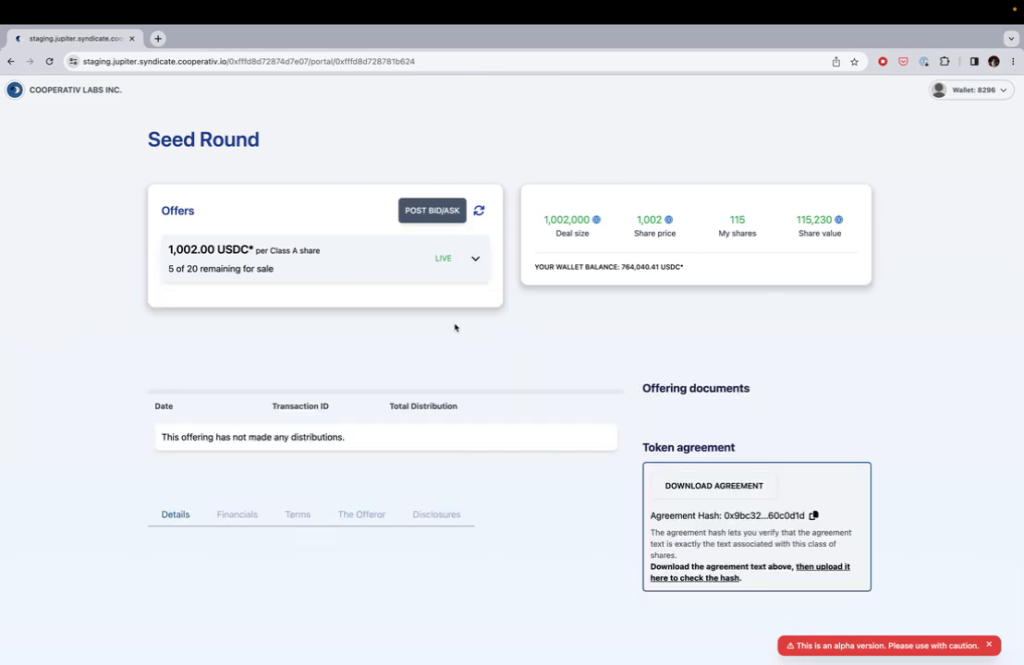
Switch to the issuer's offering page and collapse the Class A share offer to check the investors' shareholdings
{"action": "key", "text": "ctrl+Left"}
{"action": "key", "text": "ctrl+Right"}
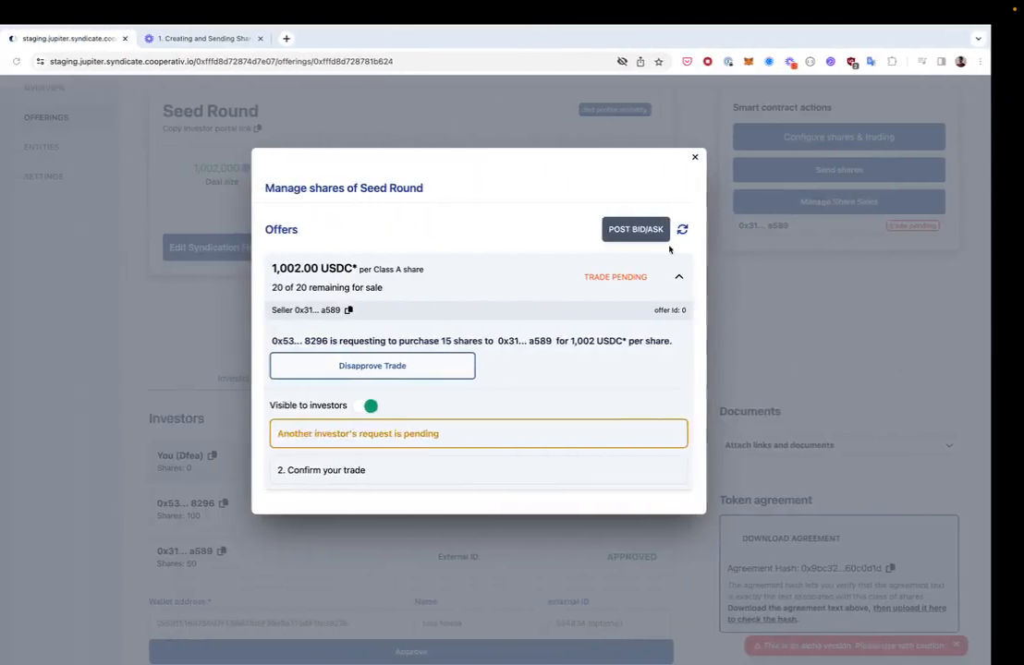
{"action": "left_click", "coordinate": [710, 278]}
{"action": "left_click", "coordinate": [710, 278]}
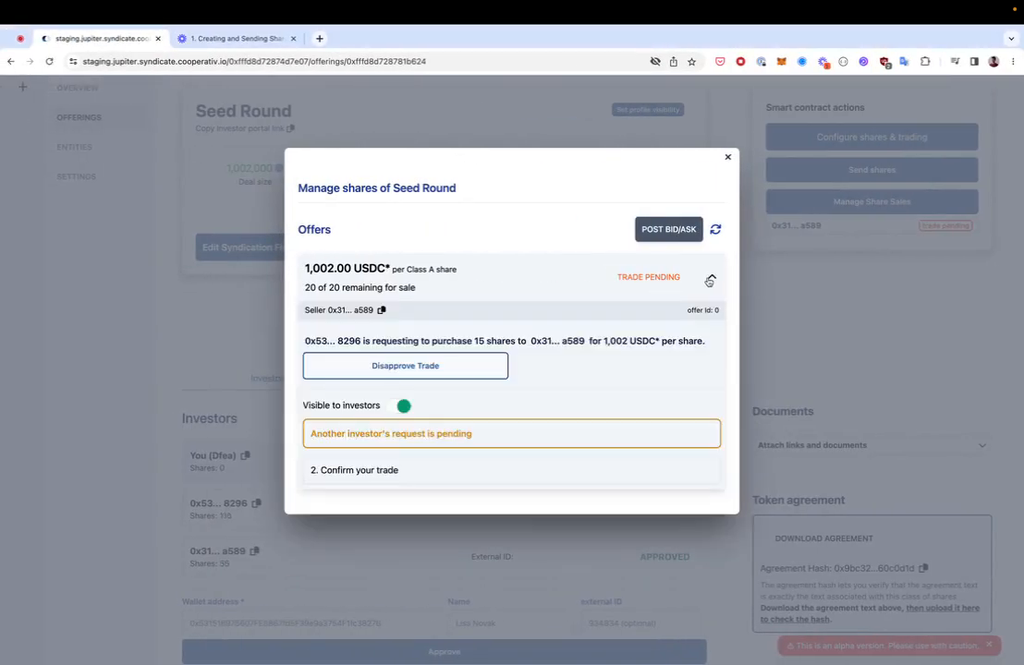
{"action": "left_click", "coordinate": [710, 279]}
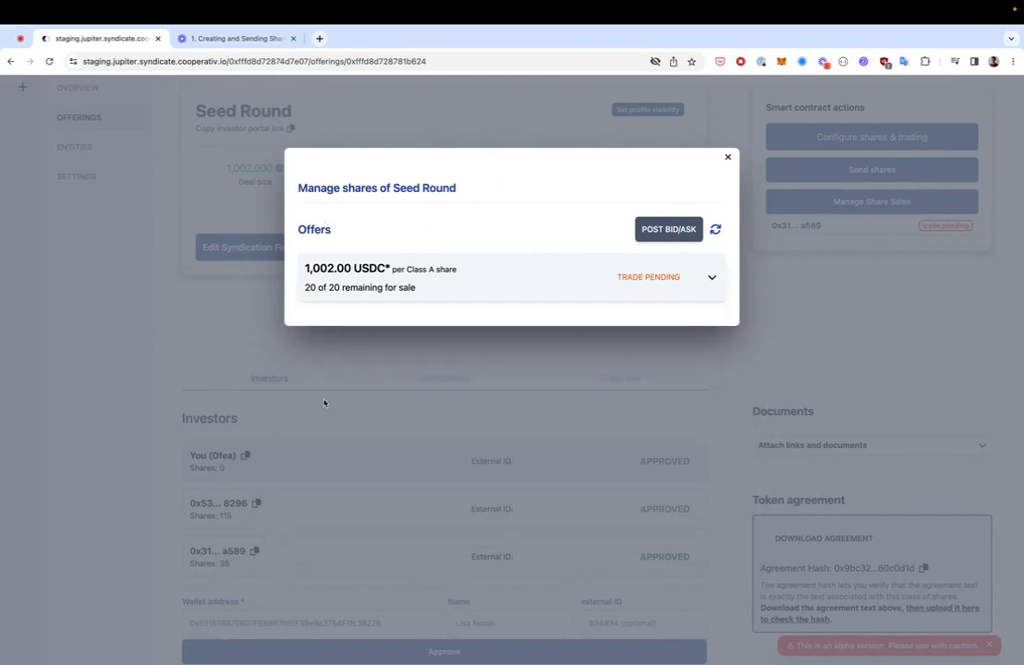